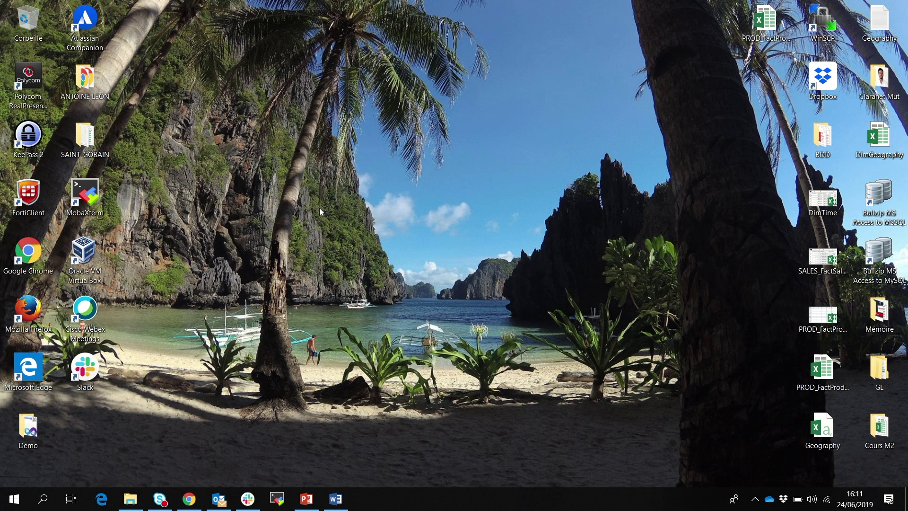
Launch SQL Server Data Tools from a Windows search for 'data to'.
click(43, 498)
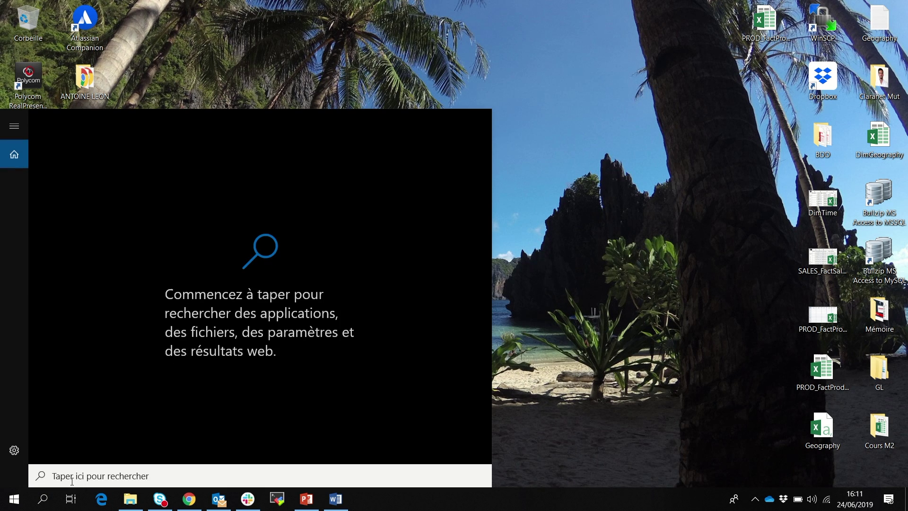
text(data to)
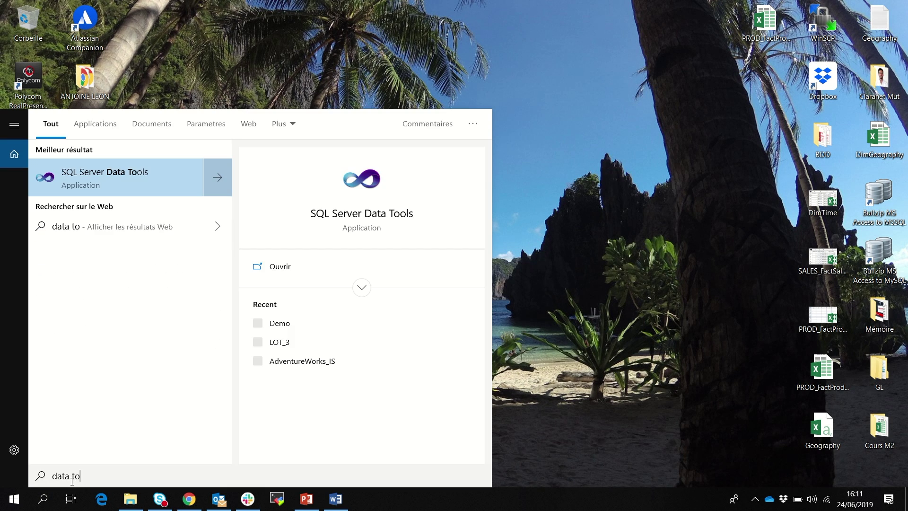
click(131, 181)
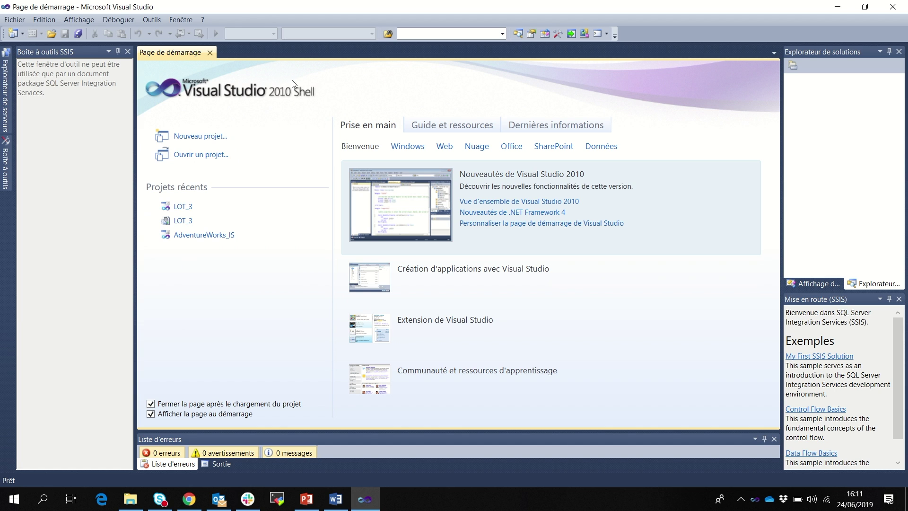
Start a new project and pick the empty Projet Report Server template under Reporting Services.
click(19, 20)
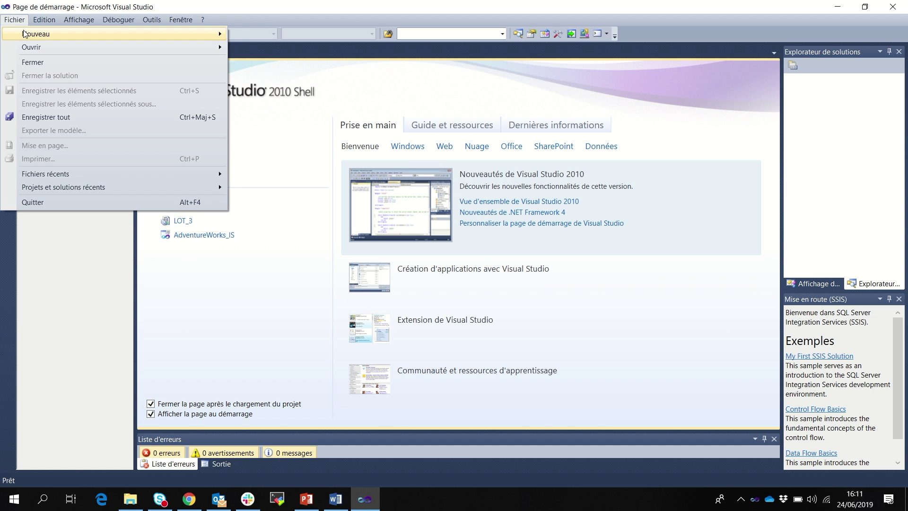
mouse_move(24, 34)
click(272, 35)
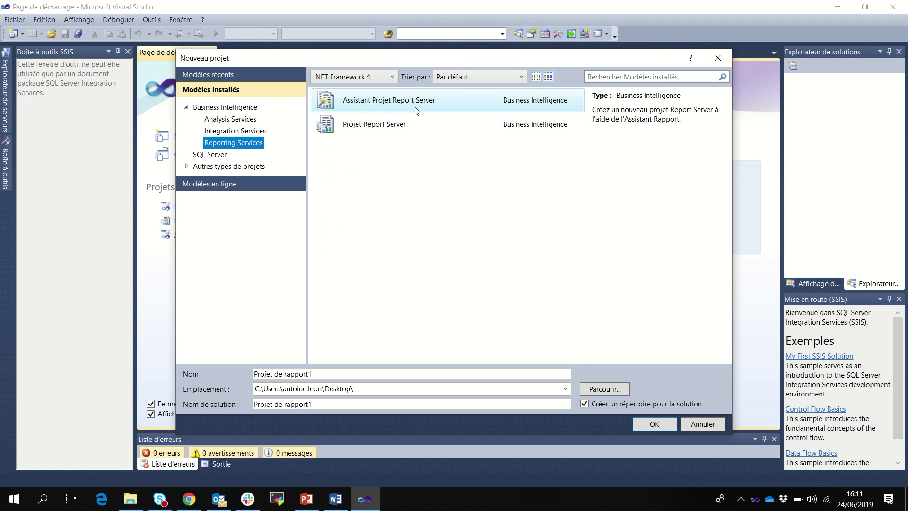
click(440, 124)
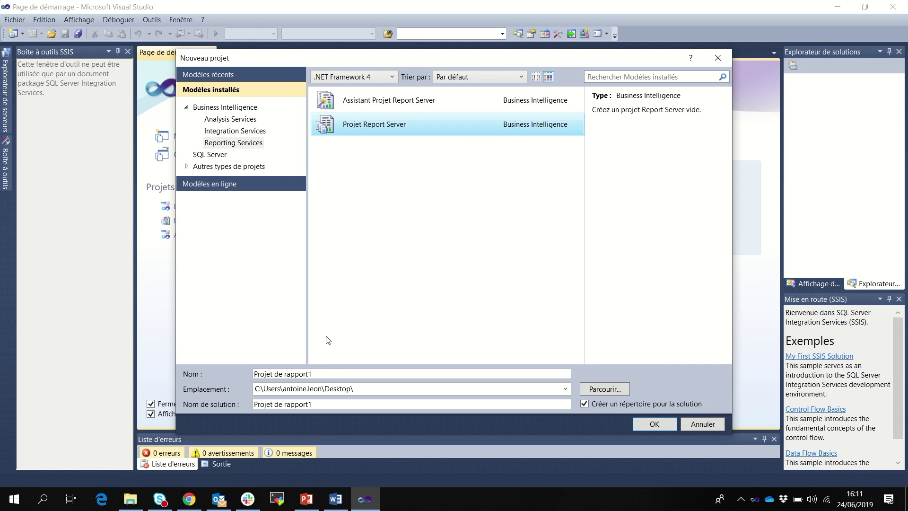
Name the project Demo, place it on the Desktop, and try to create it.
drag(320, 374, 243, 376)
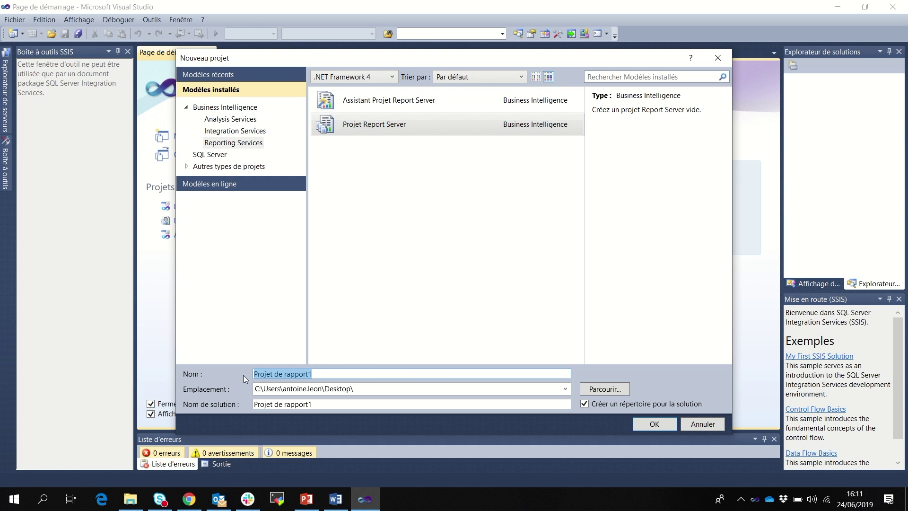
text(Demo)
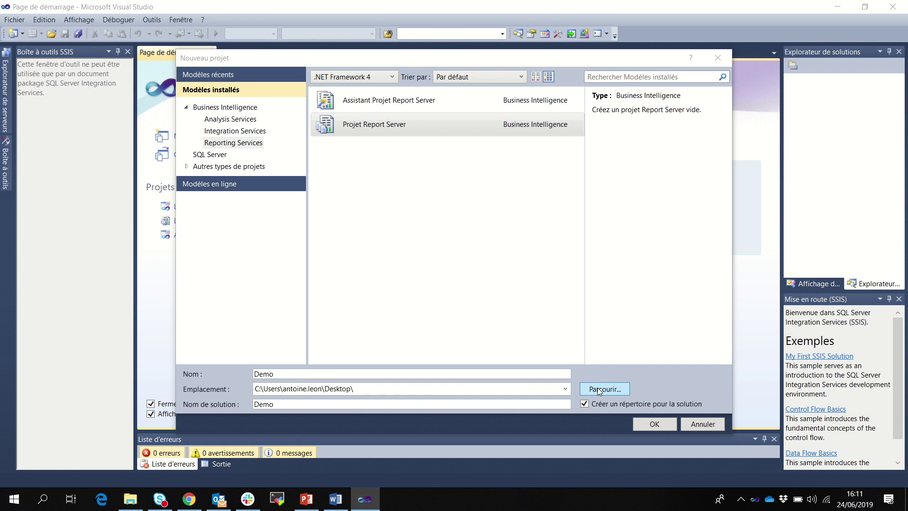
click(598, 388)
click(222, 170)
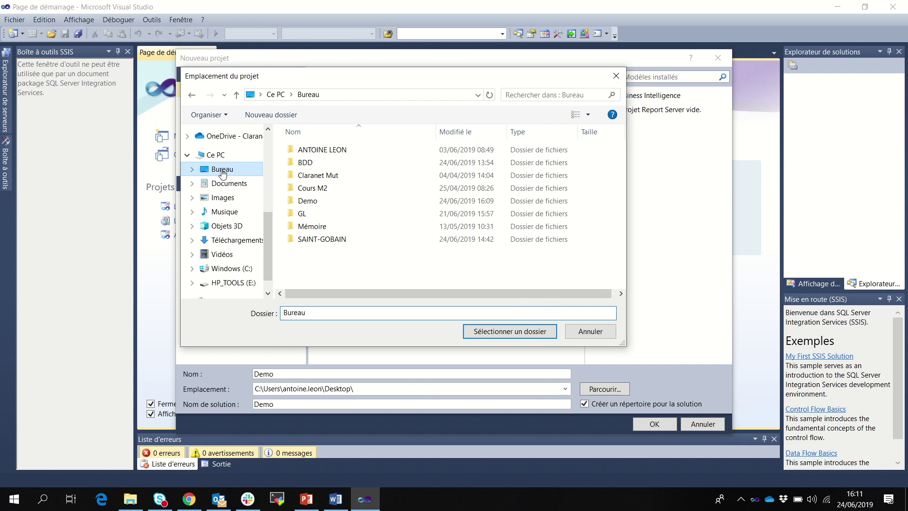
click(501, 331)
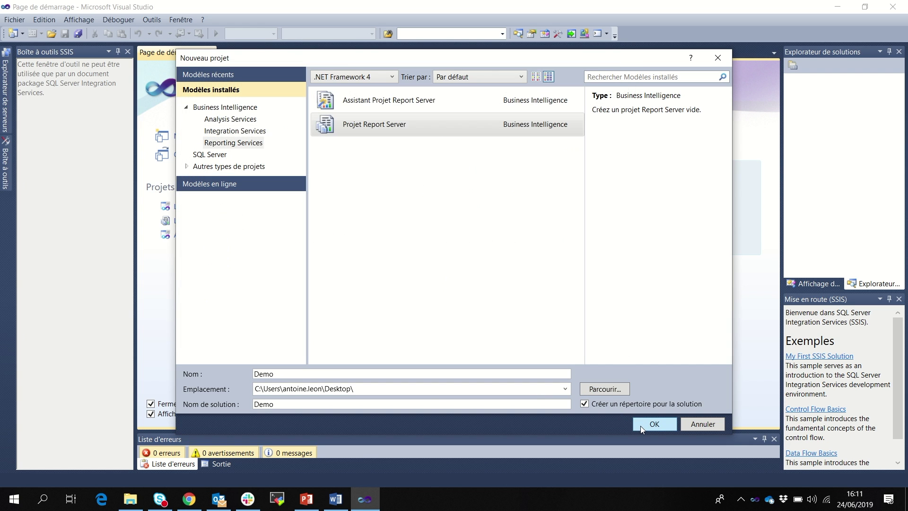
click(643, 424)
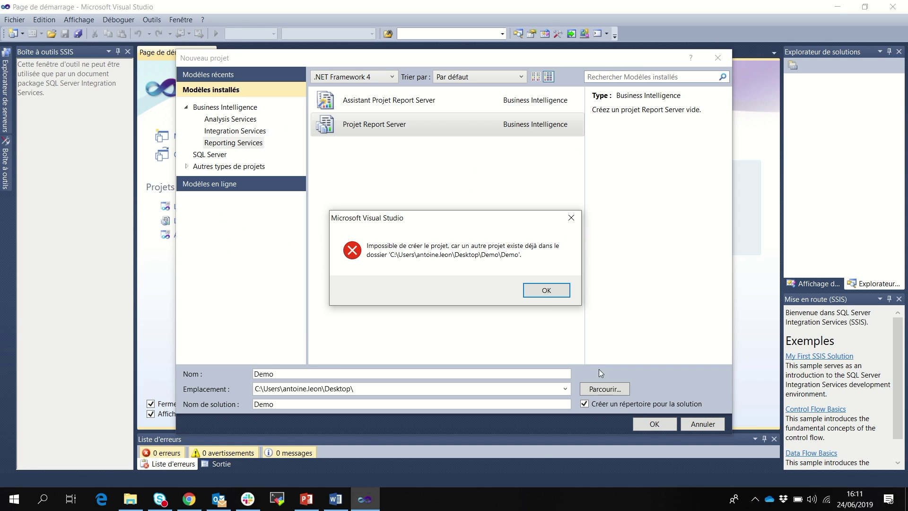
Dismiss the already-exists error and create the project as Demo1 instead.
click(547, 291)
click(311, 373)
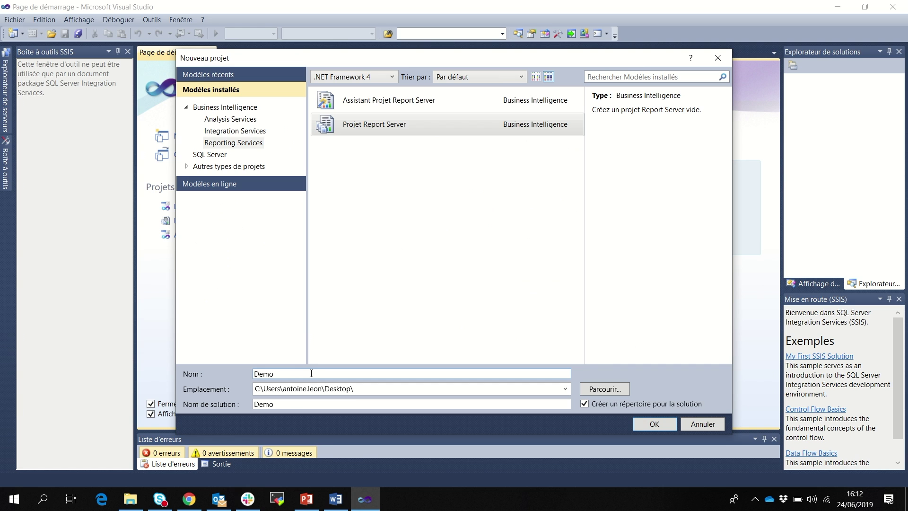
click(654, 424)
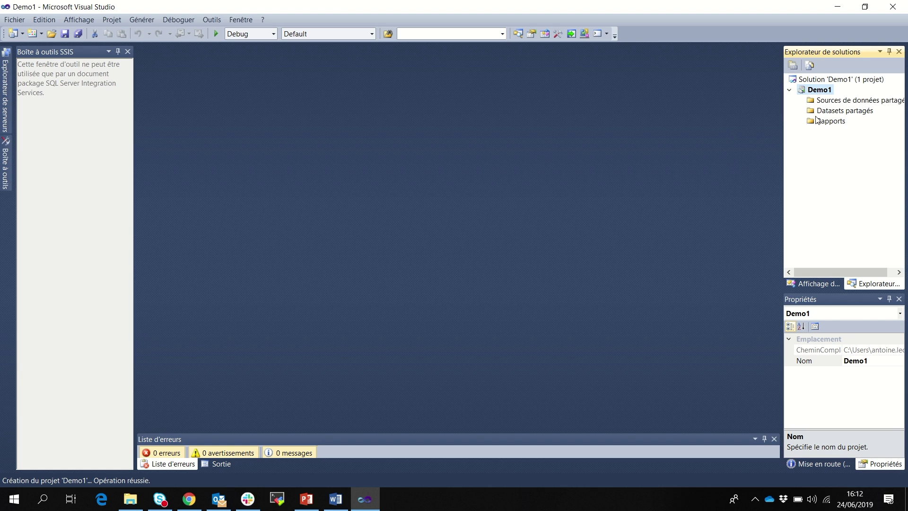
Add a new data source from the Sources de données partagées context menu.
click(825, 100)
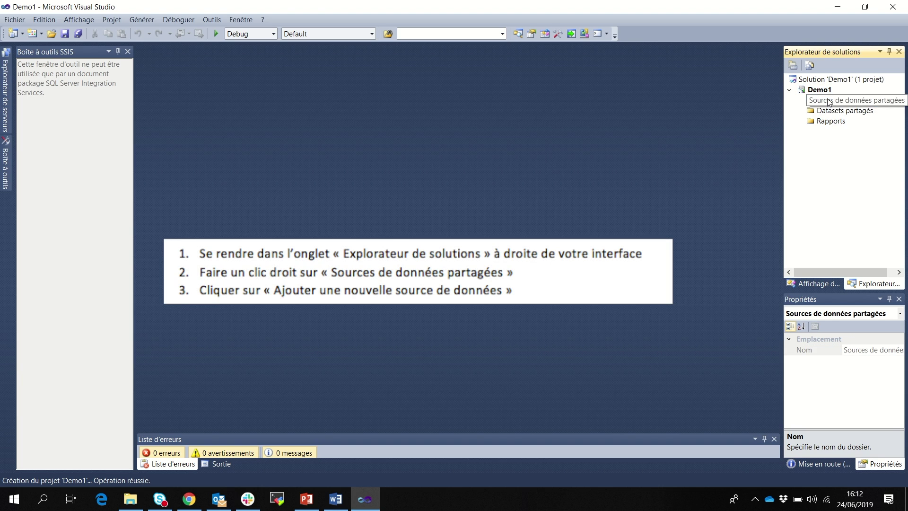
right_click(829, 102)
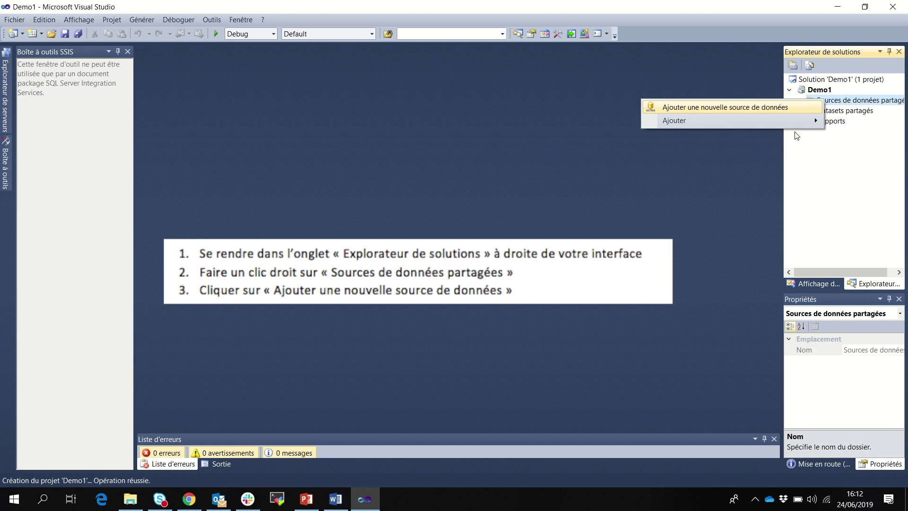
click(831, 102)
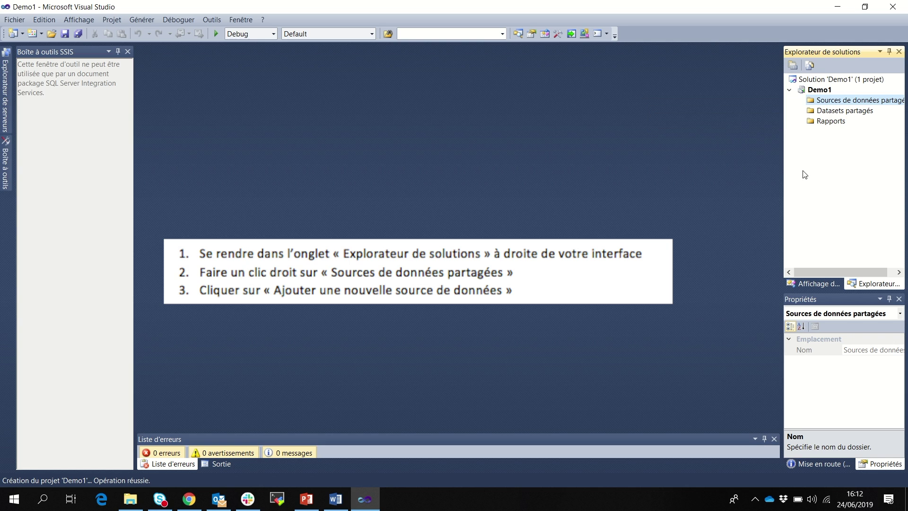
right_click(831, 103)
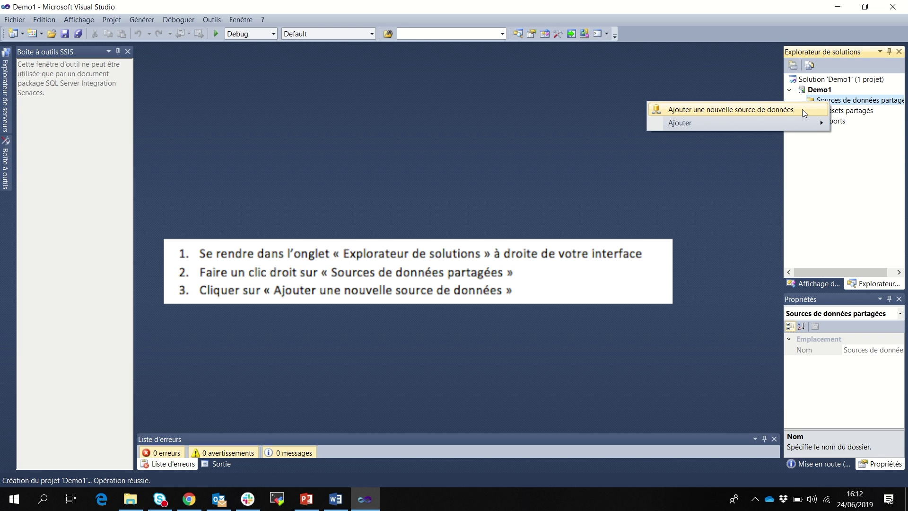
click(802, 109)
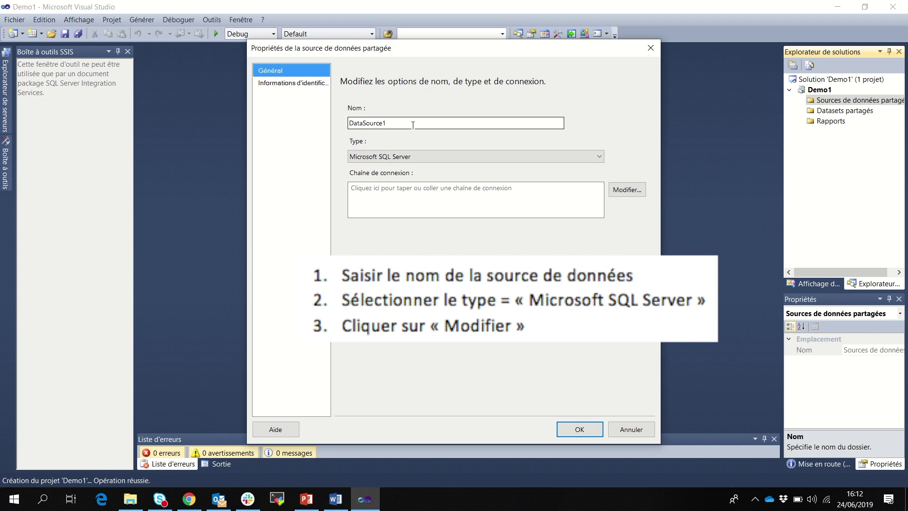
Rename DataSource1 to aw_hr_SQLSERVER and open its connection settings via Modifier.
drag(413, 122, 353, 120)
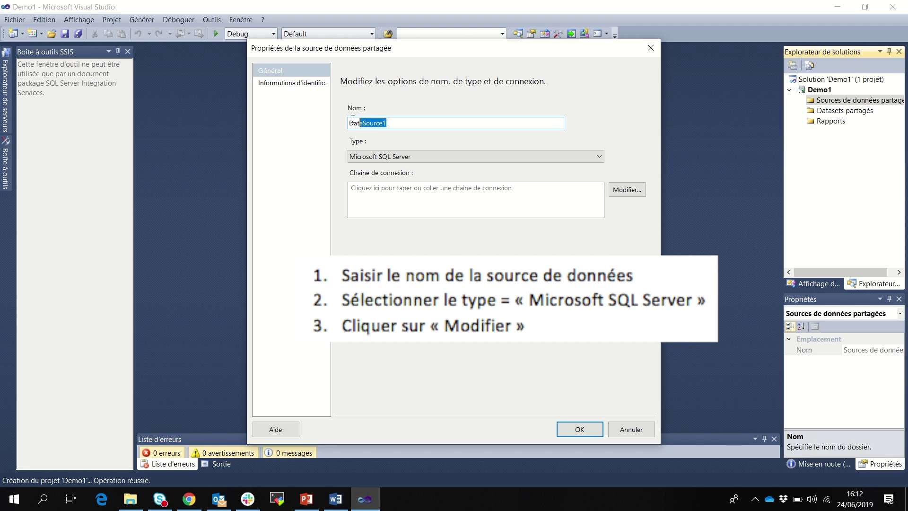
key(BackSpace)
text(aw_hr_SQMLSERVER)
click(613, 190)
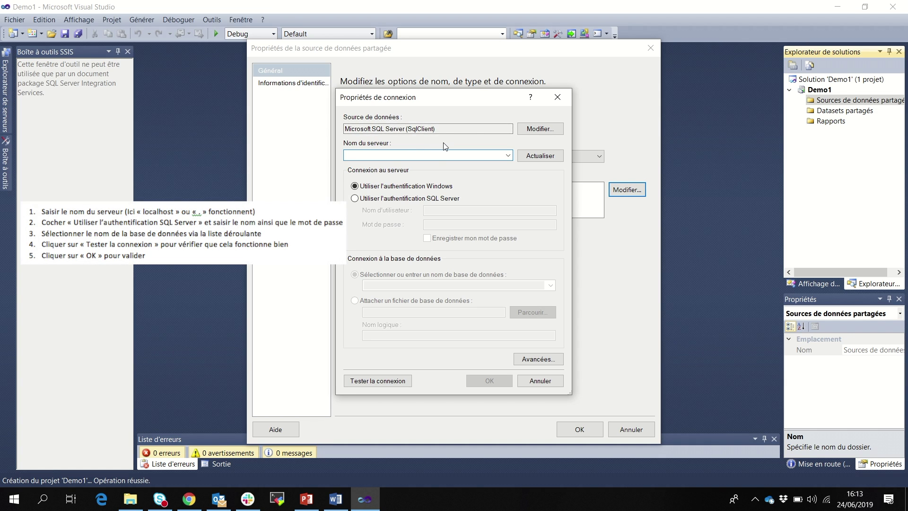
Enter the local server '.' and try SQL Server authentication, then revert to Windows authentication.
text(.)
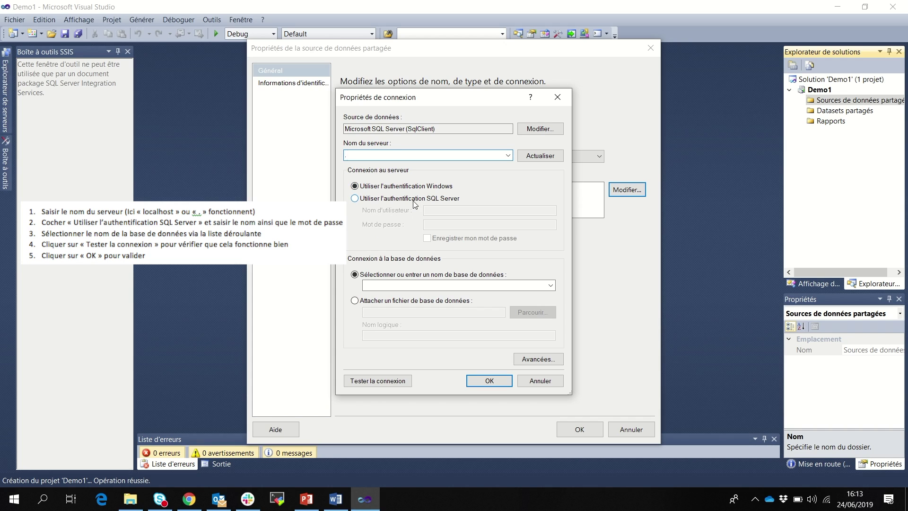
click(414, 199)
text(saz)
key(Tab)
click(449, 211)
key(BackSpace)
key(Tab)
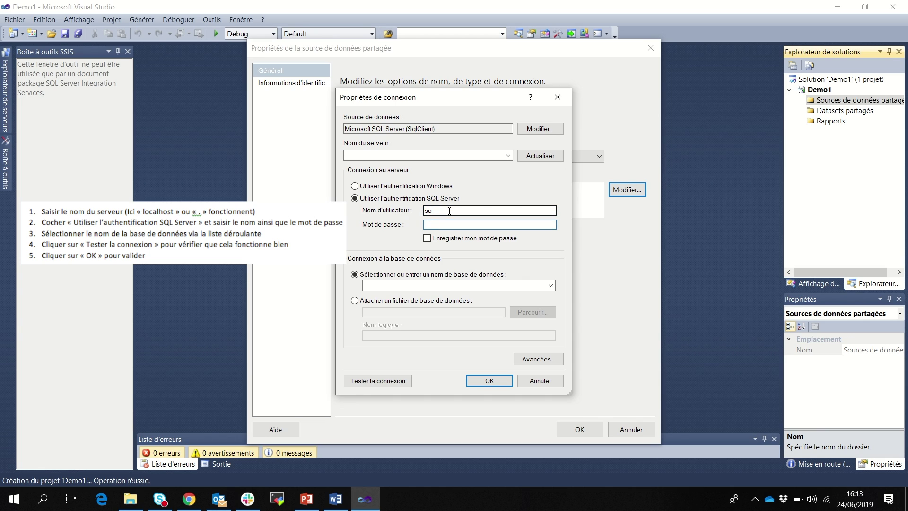
text(••••••••)
click(384, 188)
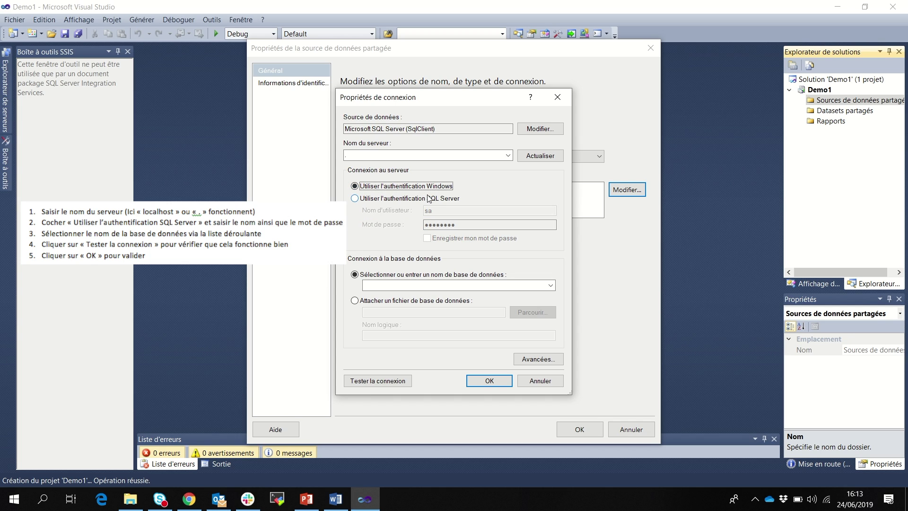
Select the aw_hr database, test the connection successfully, and accept the settings.
click(551, 286)
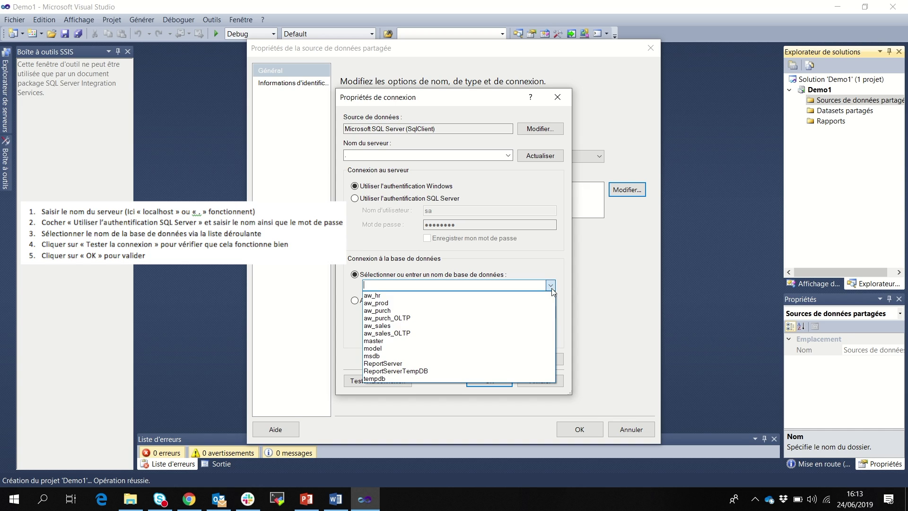
click(423, 296)
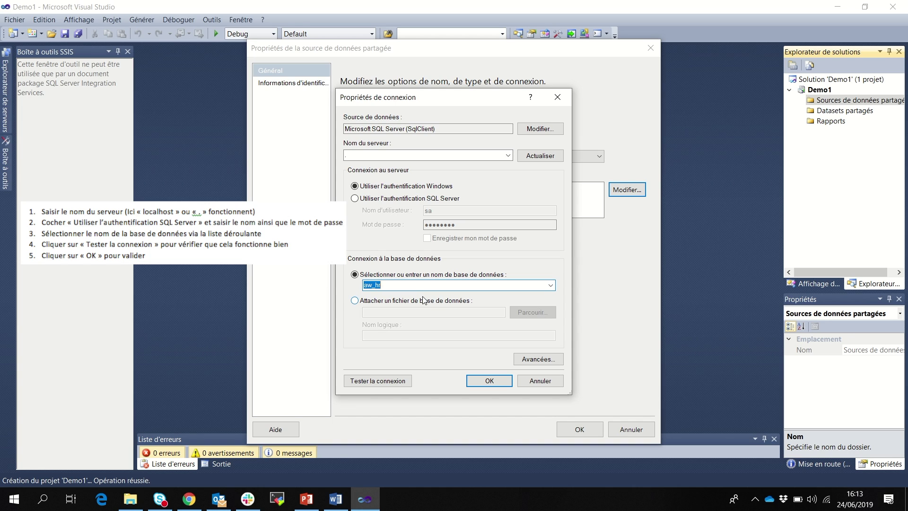
click(404, 379)
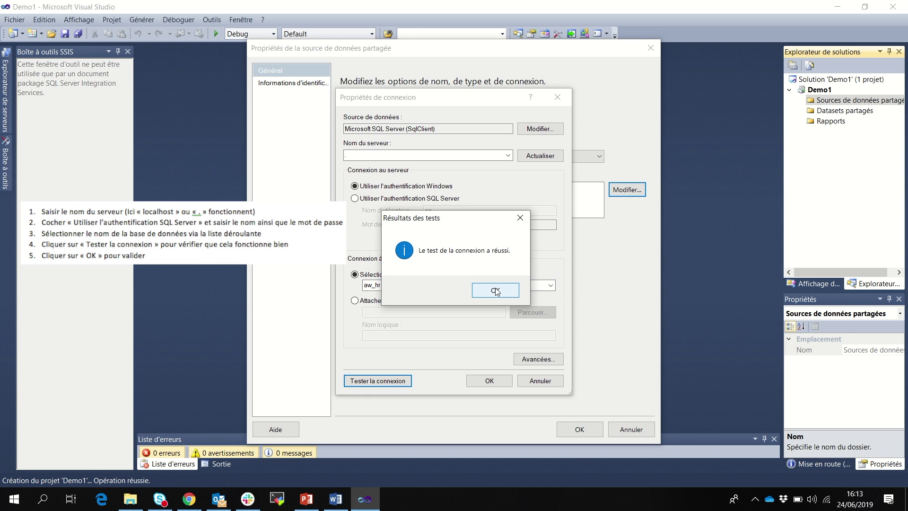
click(496, 289)
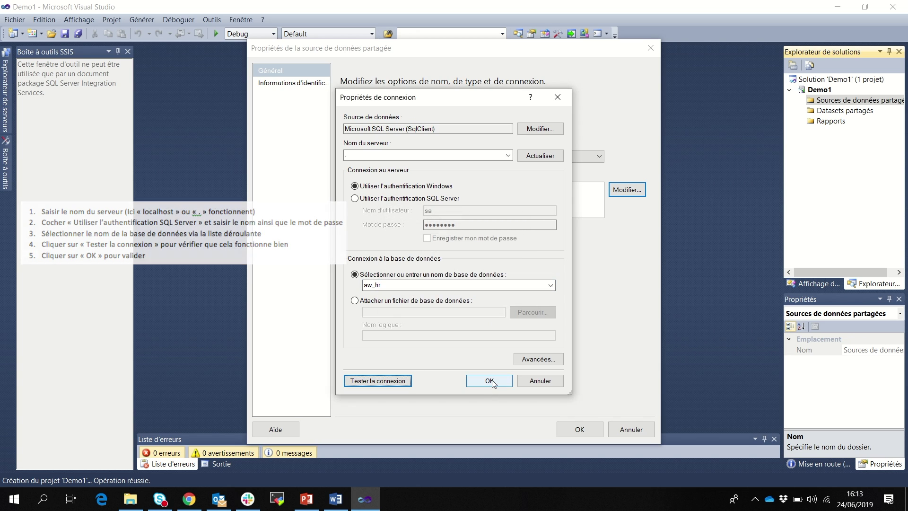
click(491, 380)
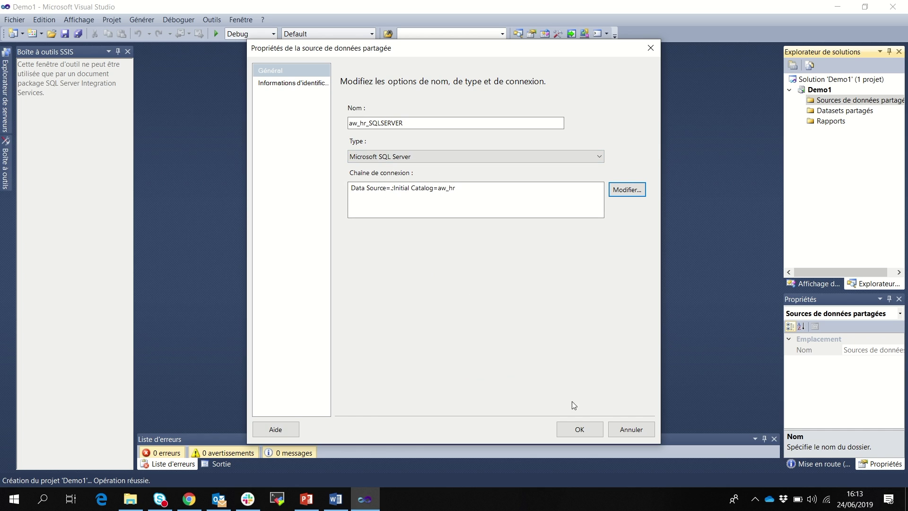
Save the aw_hr_SQLSERVER data source and start adding a second shared data source.
click(580, 428)
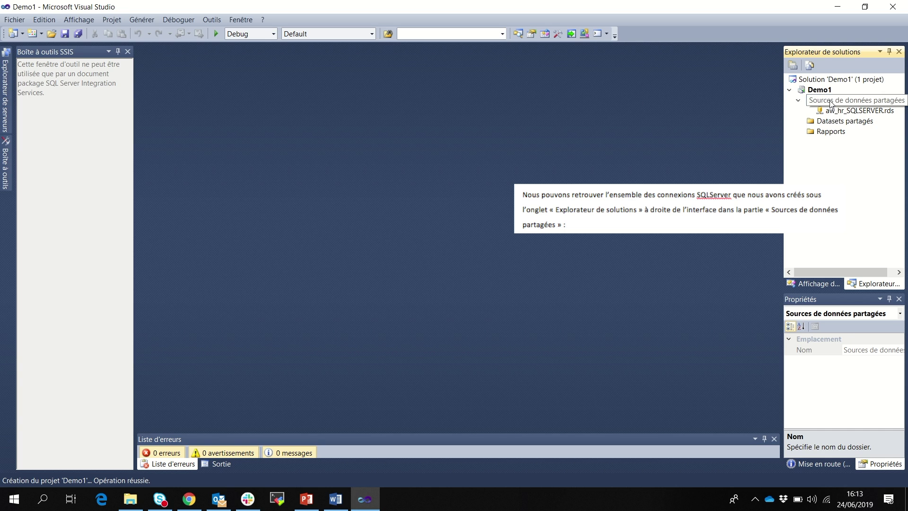
right_click(831, 104)
click(738, 110)
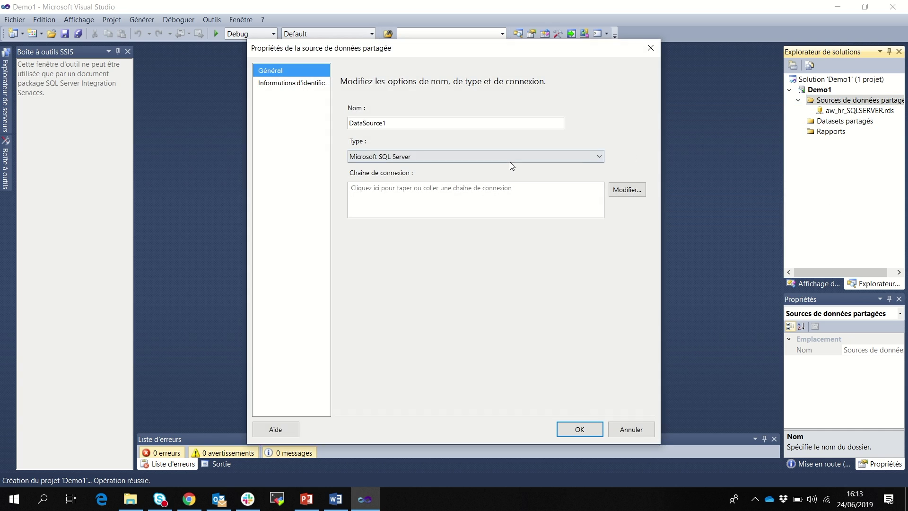
Name the new shared data source aw_sales_SQLSERVER.
click(627, 189)
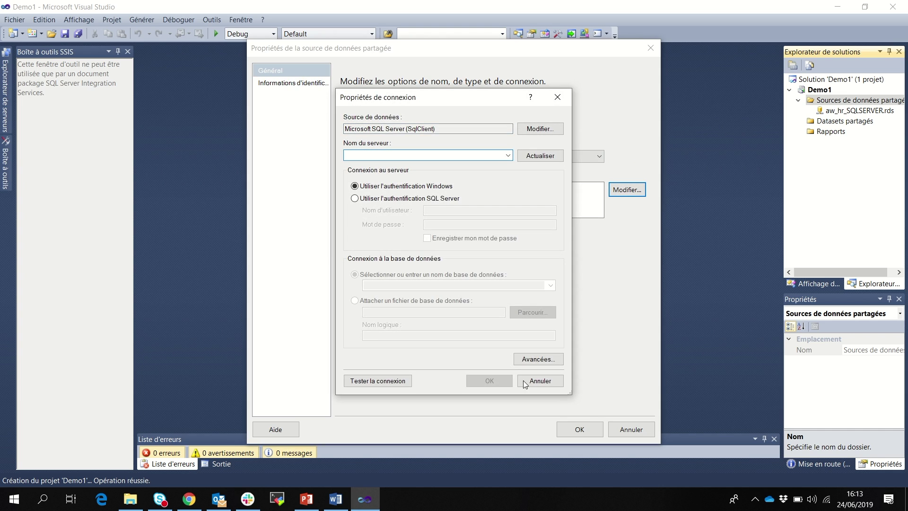
click(523, 380)
drag(402, 123, 320, 122)
text(a)
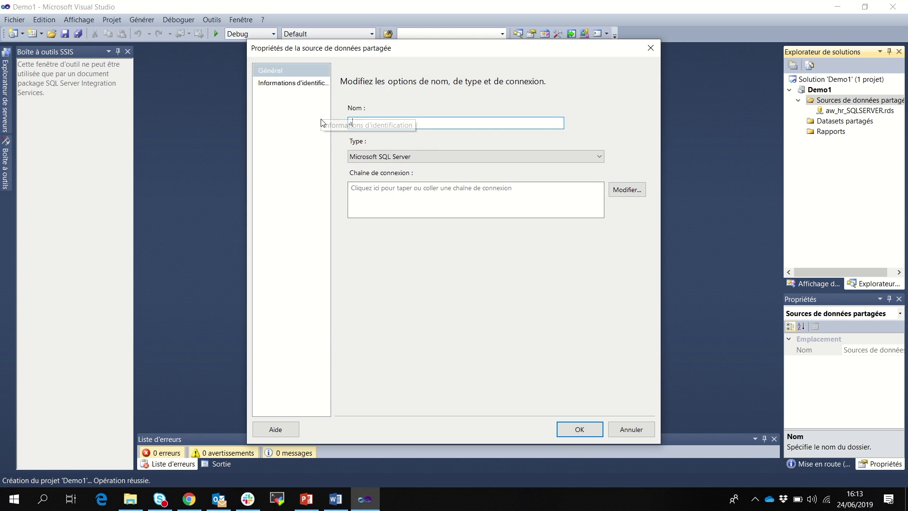
text(w_sales)
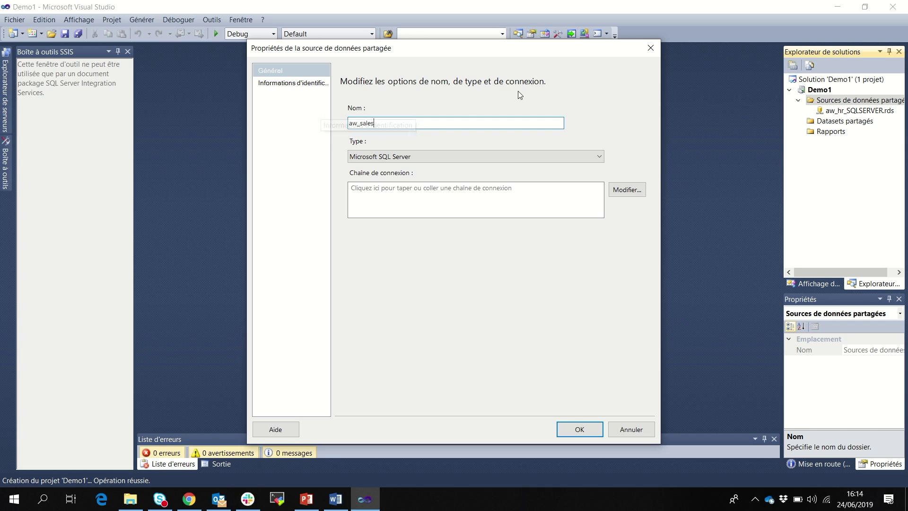
text(_)
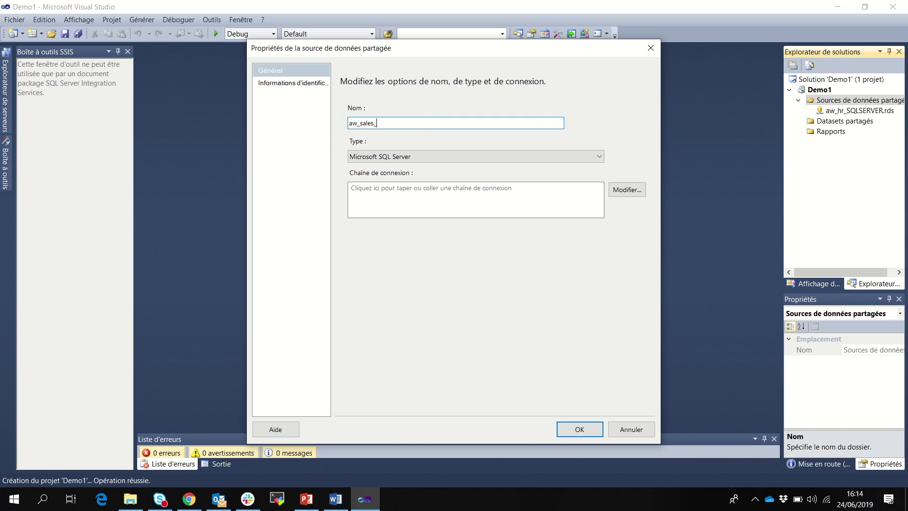
text(SQLSERVER)
Connect it to the aw_sales database on localhost, test successfully, and save the data source.
click(627, 190)
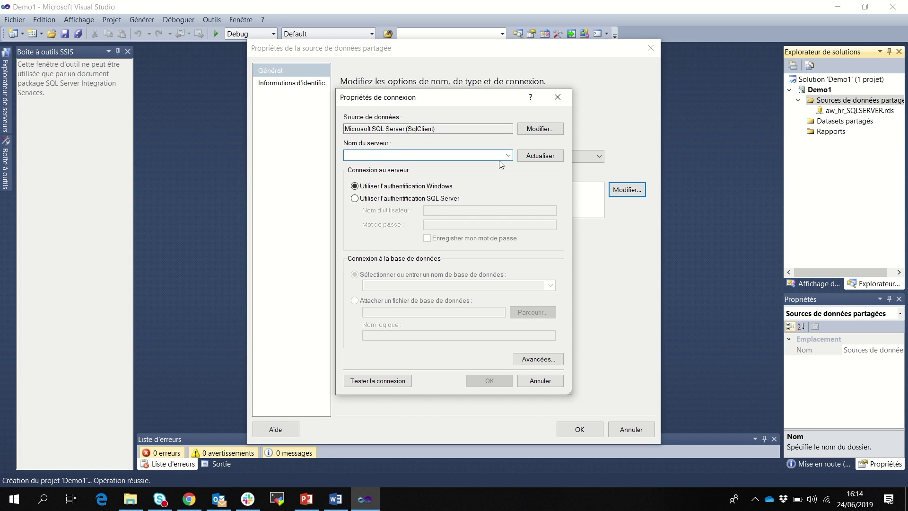
text(localhost)
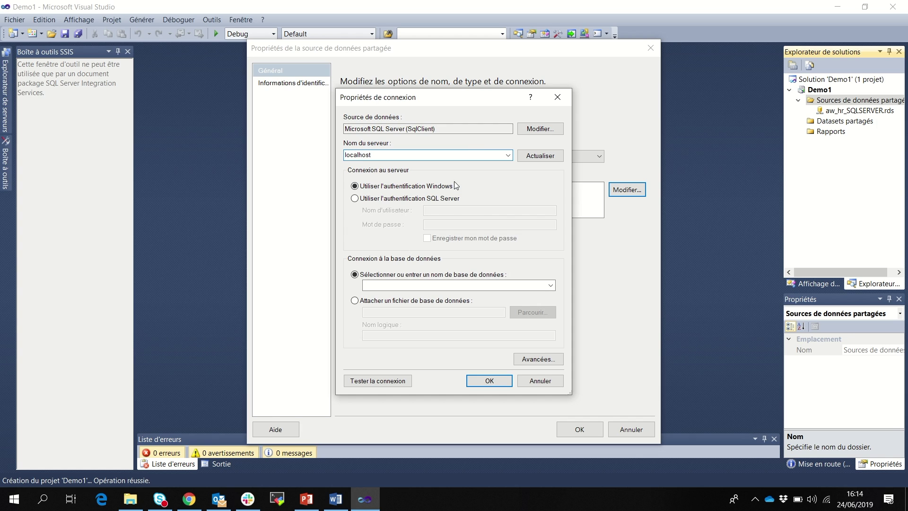
click(550, 286)
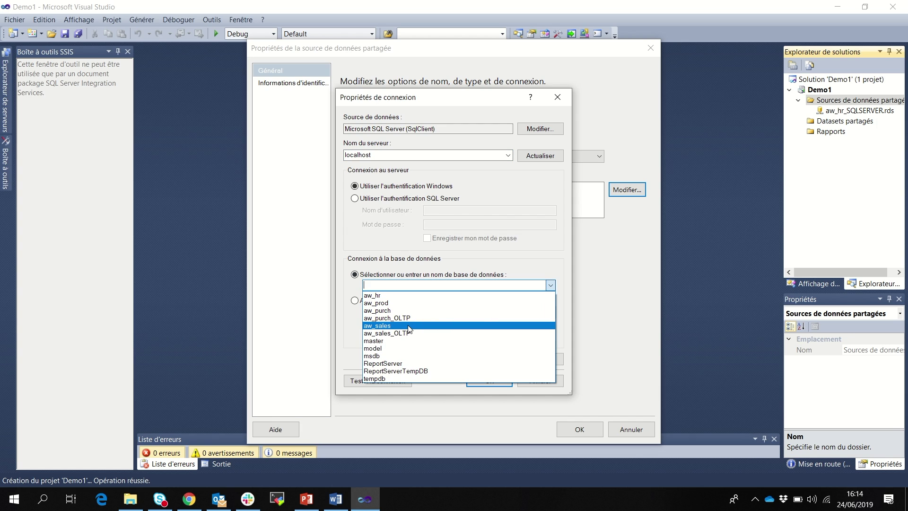
click(409, 326)
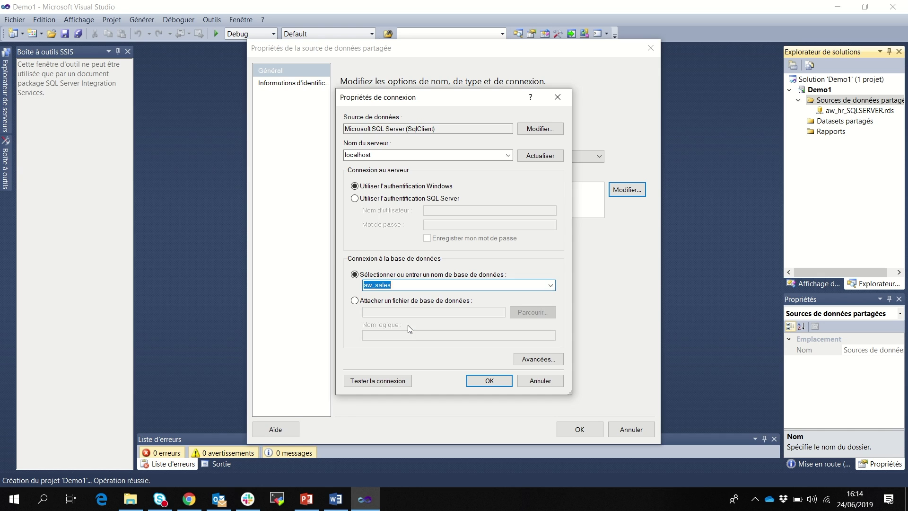
click(396, 381)
click(493, 289)
click(491, 380)
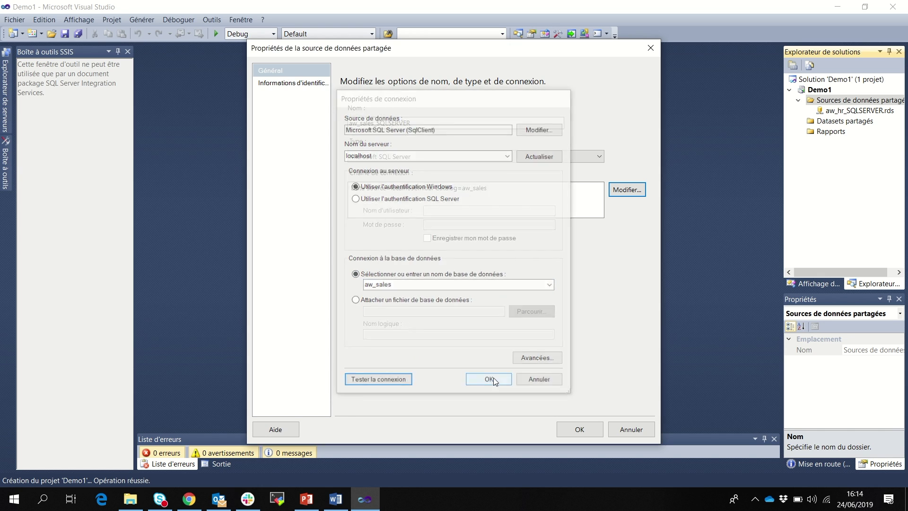
click(579, 428)
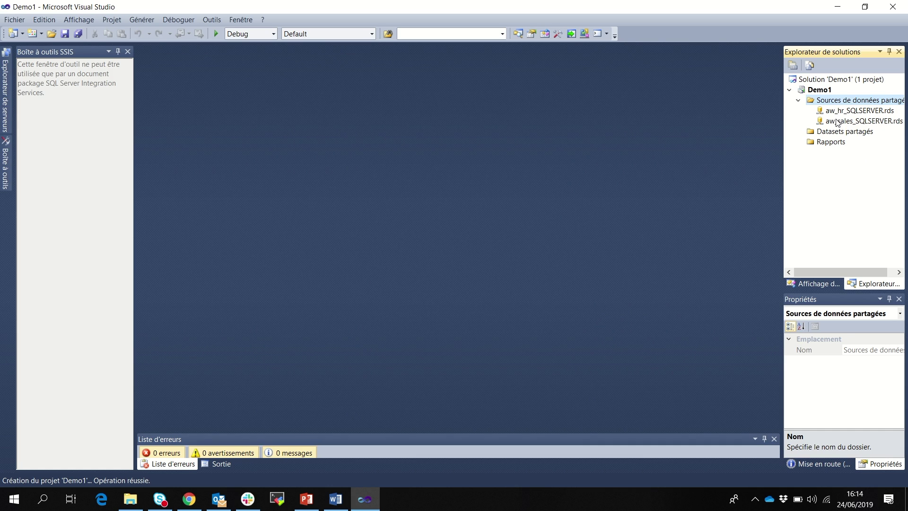
Open ODBC Data Sources (32-bit) through a Windows search for 'odbc'.
click(44, 499)
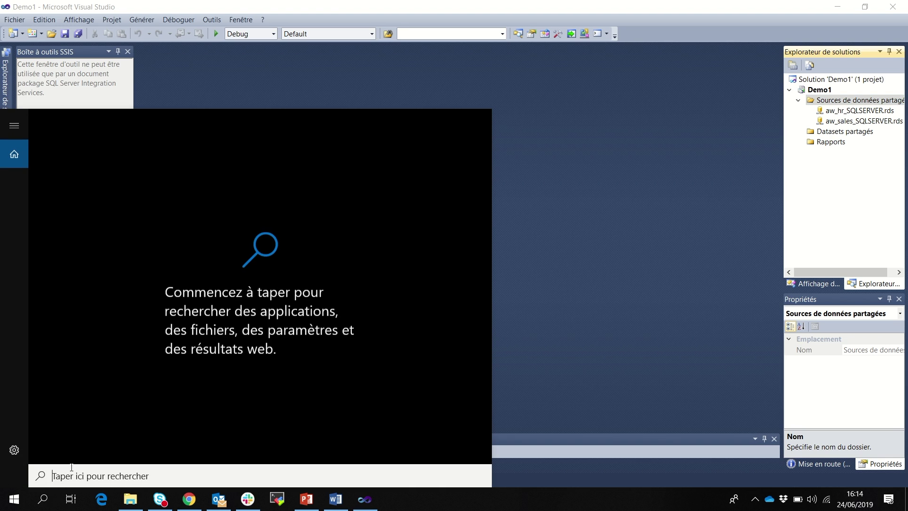
text(odbc)
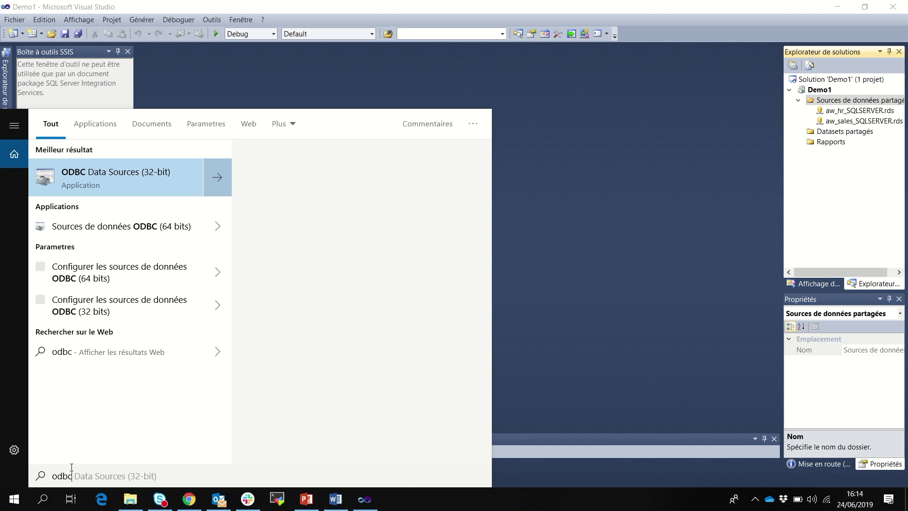
click(135, 178)
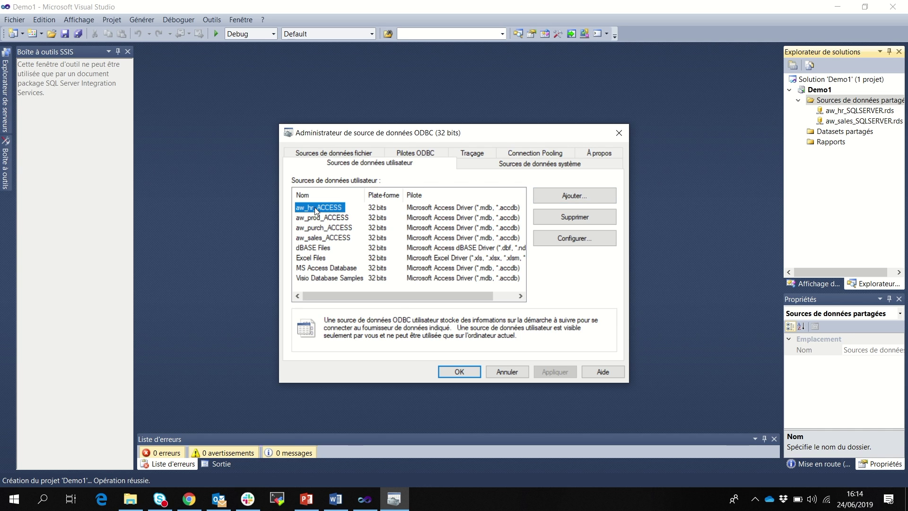
Delete aw_hr_ACCESS and recreate it with the Microsoft Access Driver (*.mdb, *.accdb).
click(575, 221)
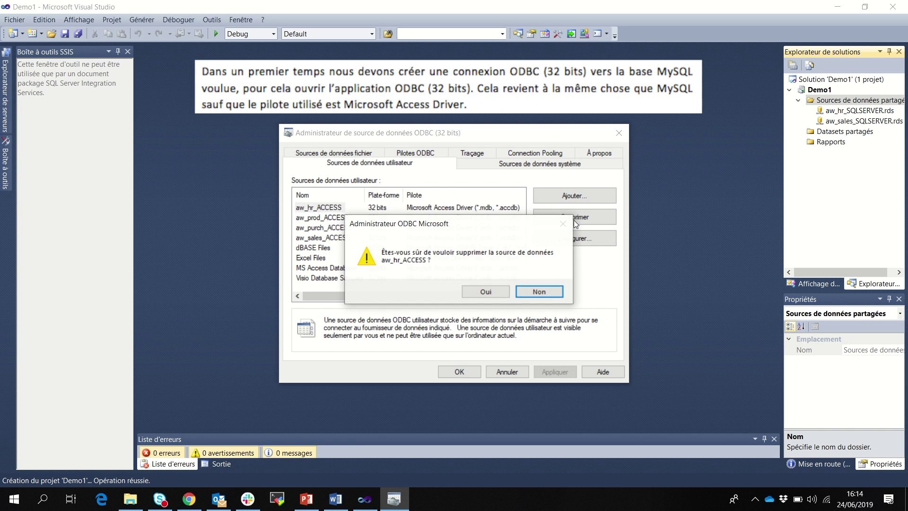
click(485, 292)
click(553, 201)
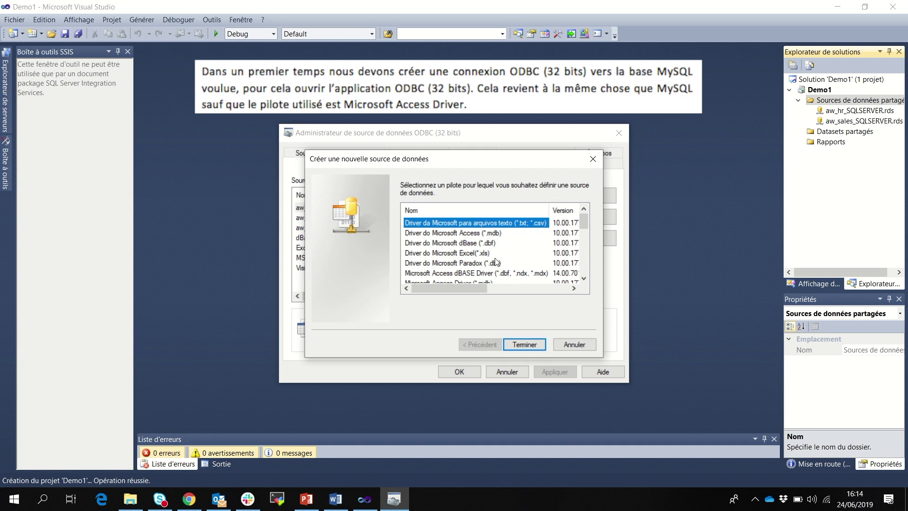
scroll(497, 263, down, 1)
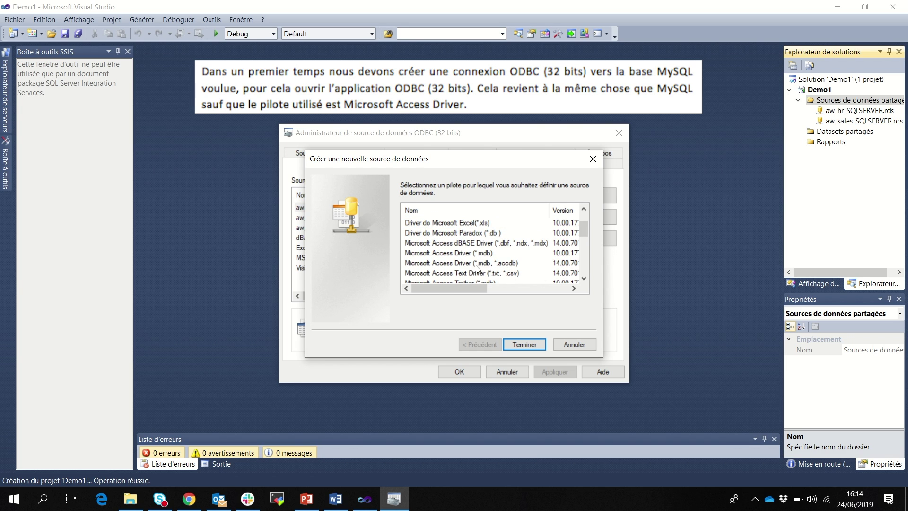
click(490, 265)
click(523, 342)
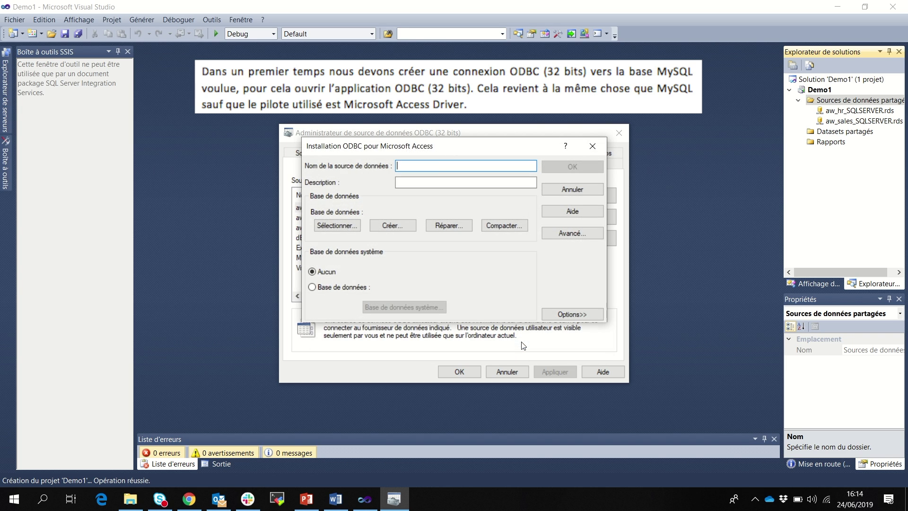
text(aw_hr)
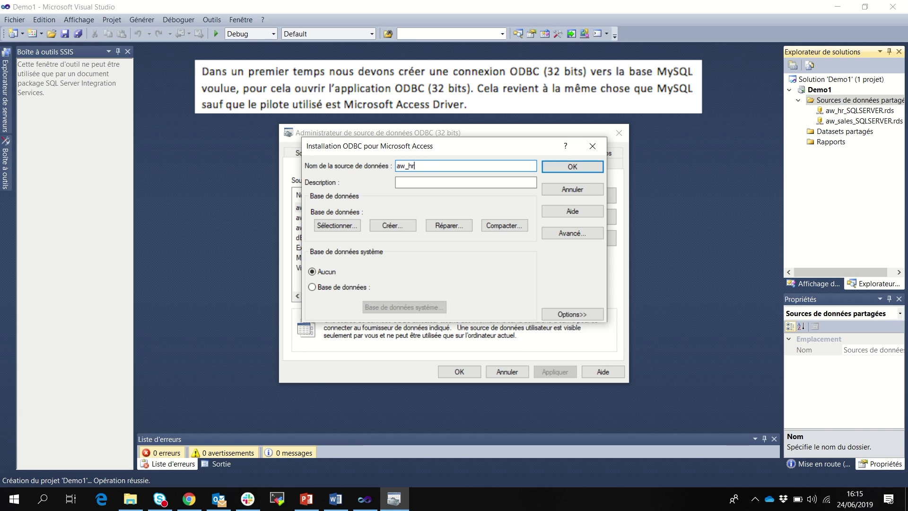
text(_ACCESS)
Point aw_hr_ACCESS to Desktop\BDD\awHRv01.accdb, save it, and close the ODBC administrator.
click(334, 225)
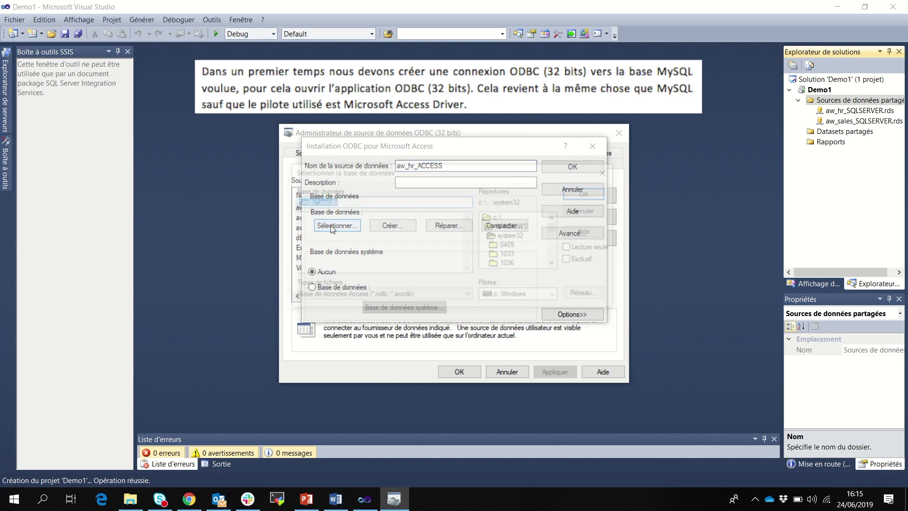
mouse_move(554, 229)
mouse_down()
mouse_move(553, 255)
mouse_move(555, 222)
mouse_up()
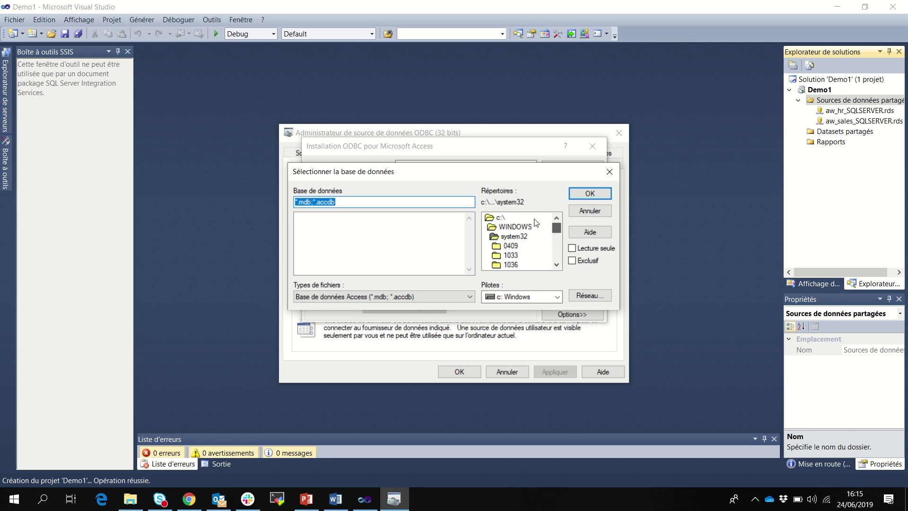
double_click(501, 218)
double_click(521, 227)
double_click(517, 217)
double_click(518, 245)
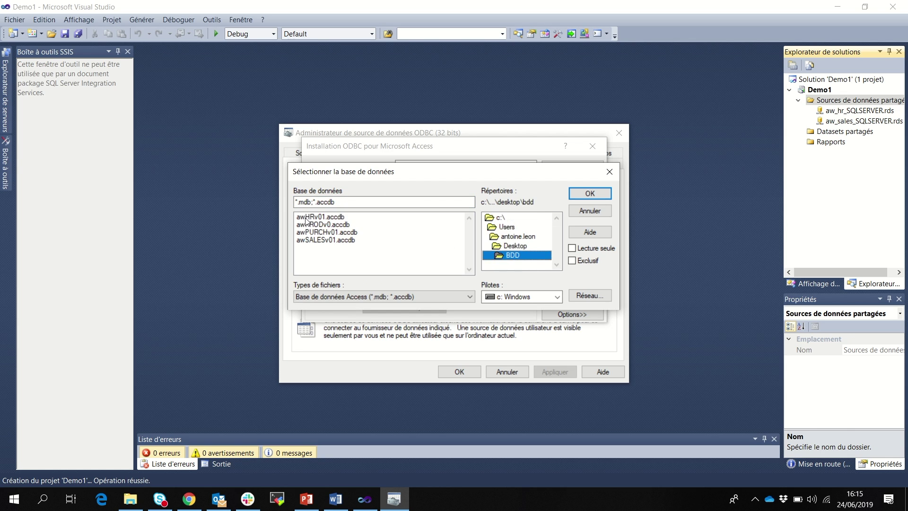
click(322, 217)
click(573, 193)
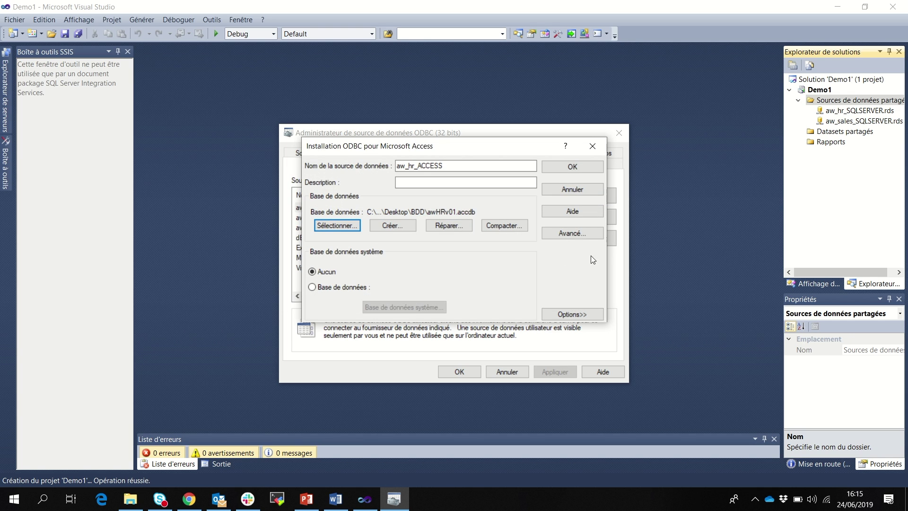
click(577, 166)
click(334, 208)
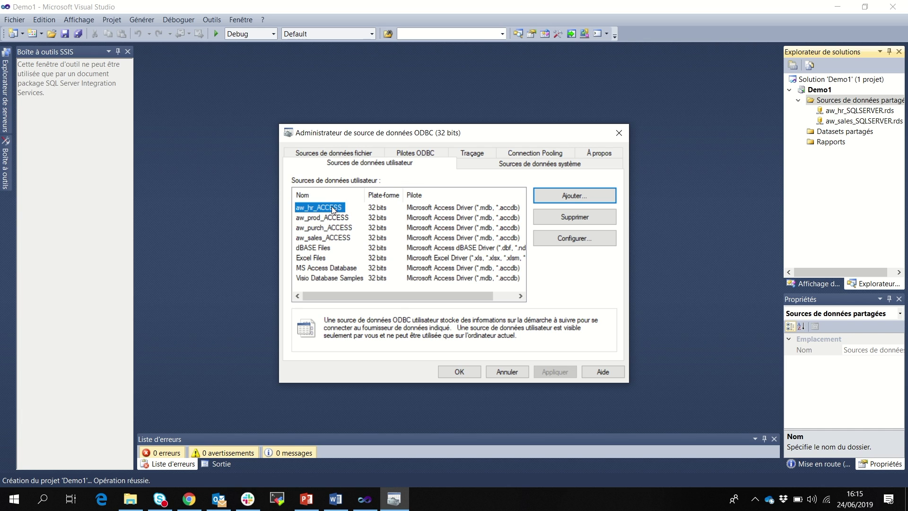
click(470, 371)
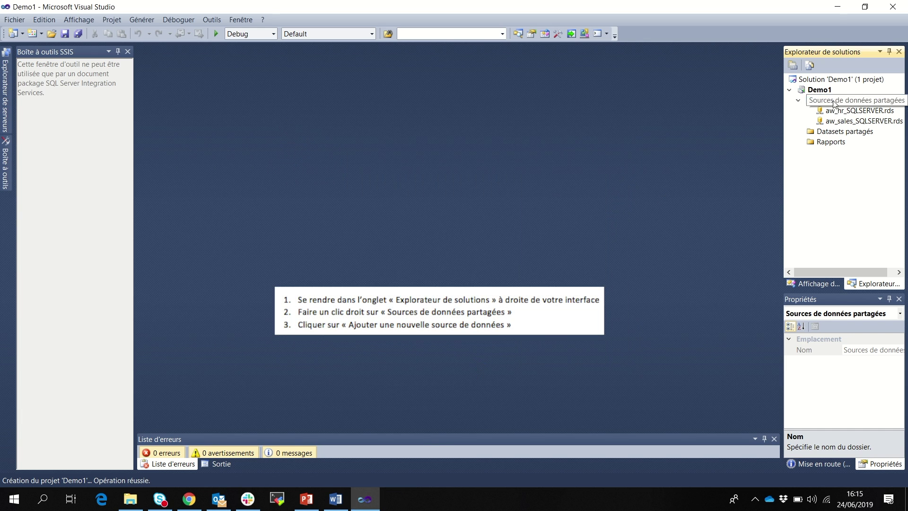
Add a new shared data source to Demo1 with connection type ODBC.
right_click(813, 101)
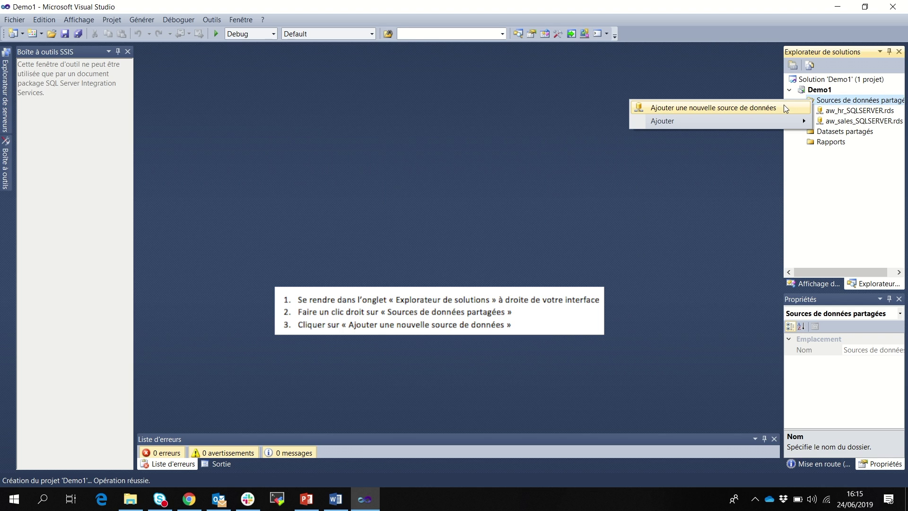
click(785, 106)
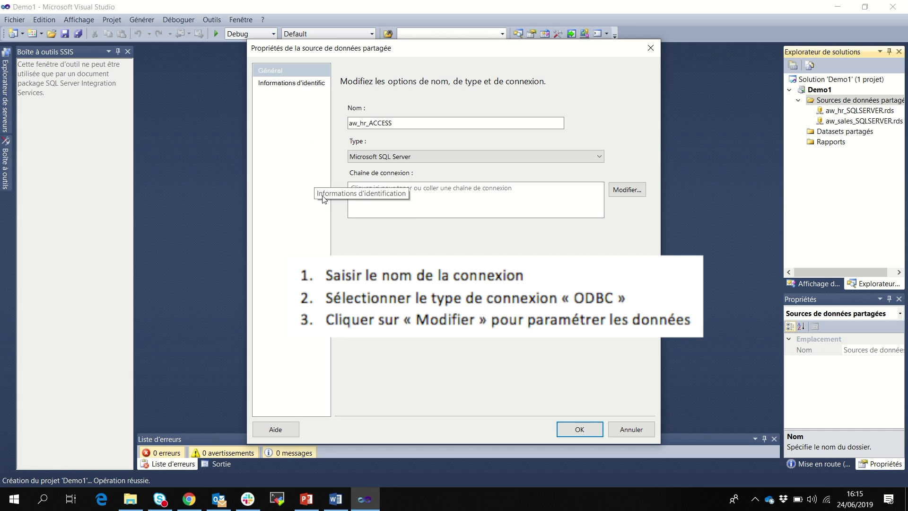
click(419, 156)
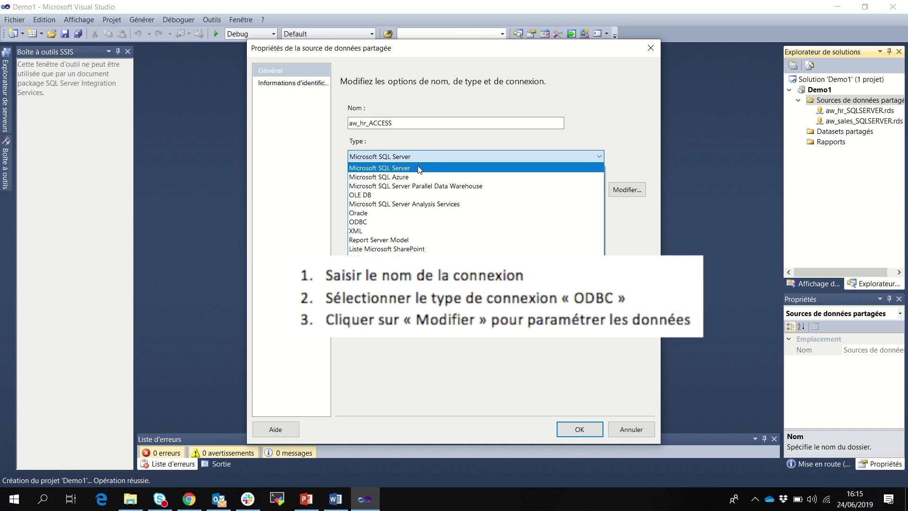
click(405, 222)
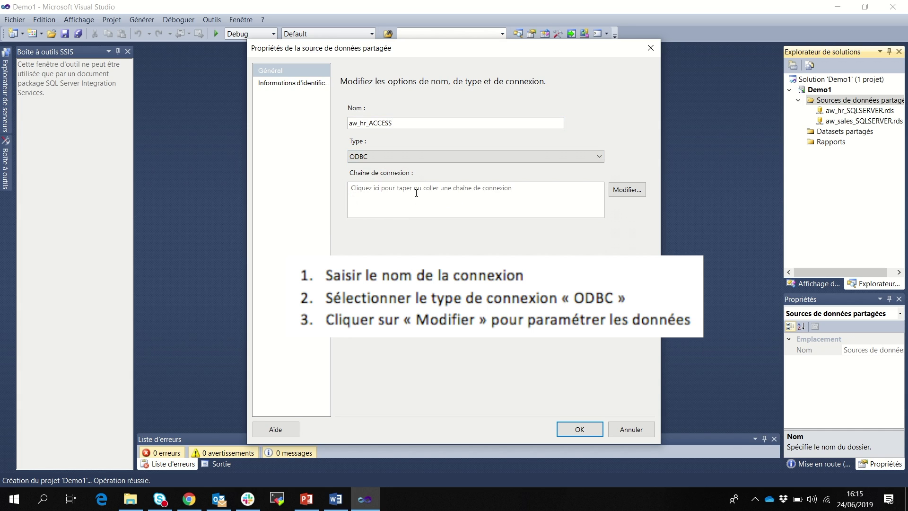
Connect it to the aw_hr_ACCESS DSN, test the connection successfully, and save it.
click(614, 190)
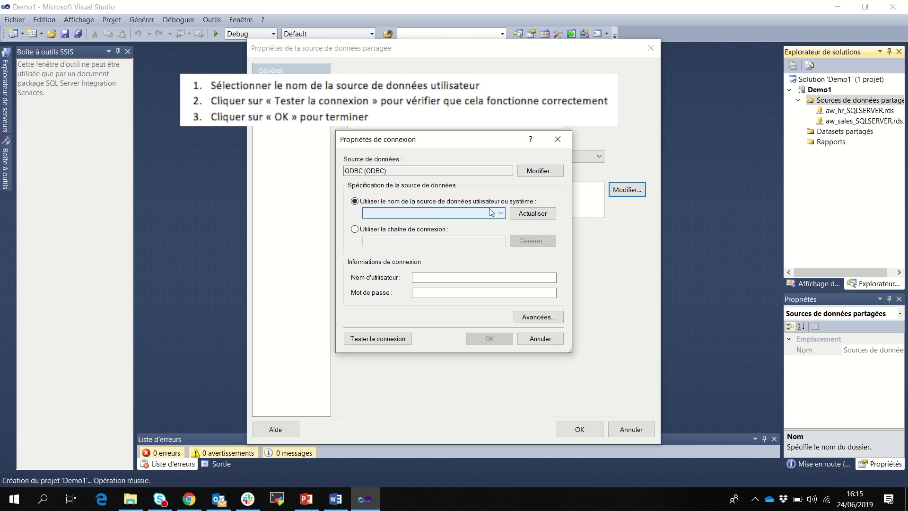
click(480, 215)
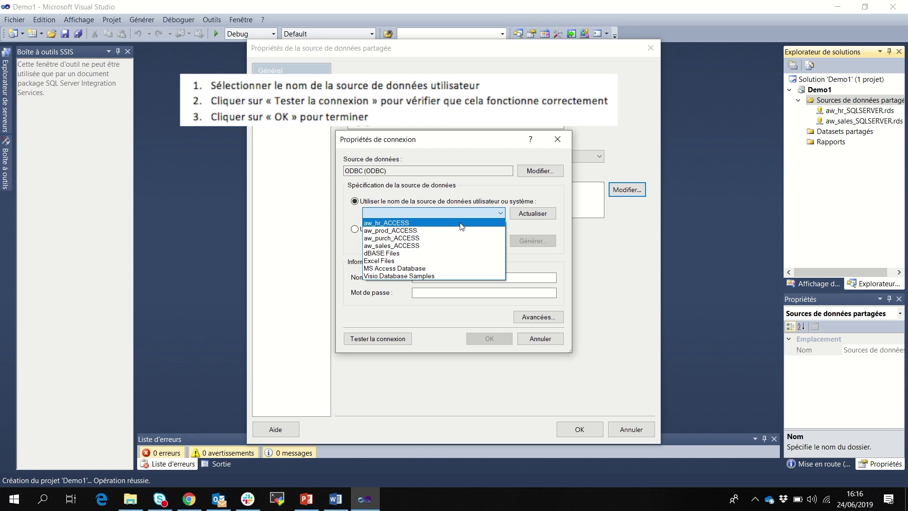
click(461, 224)
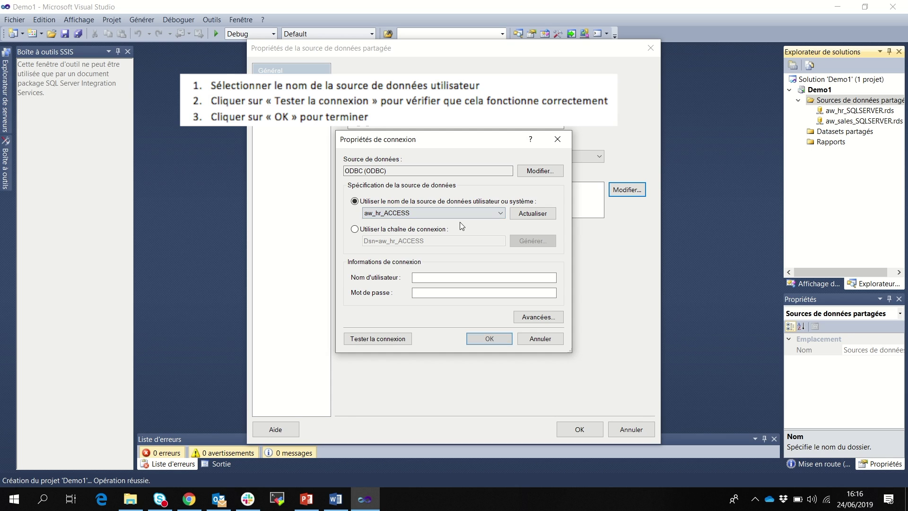
click(397, 340)
click(493, 290)
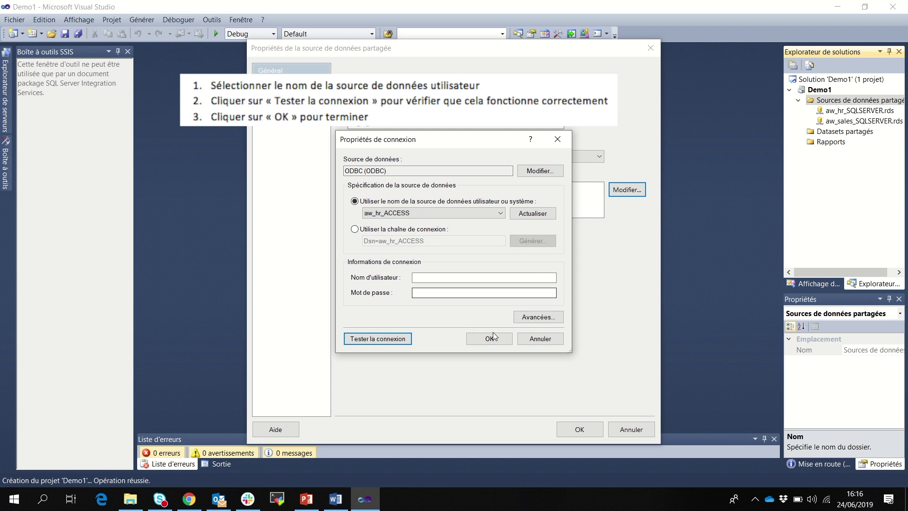
click(492, 337)
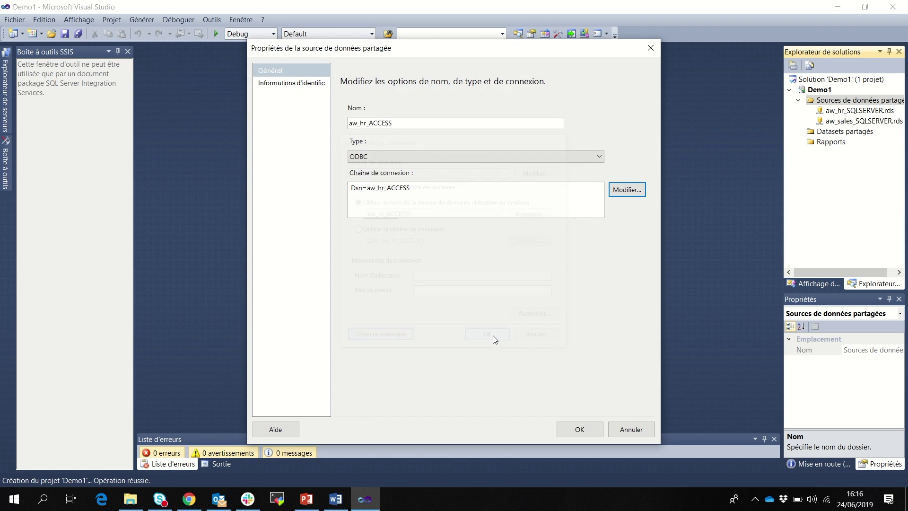
click(580, 429)
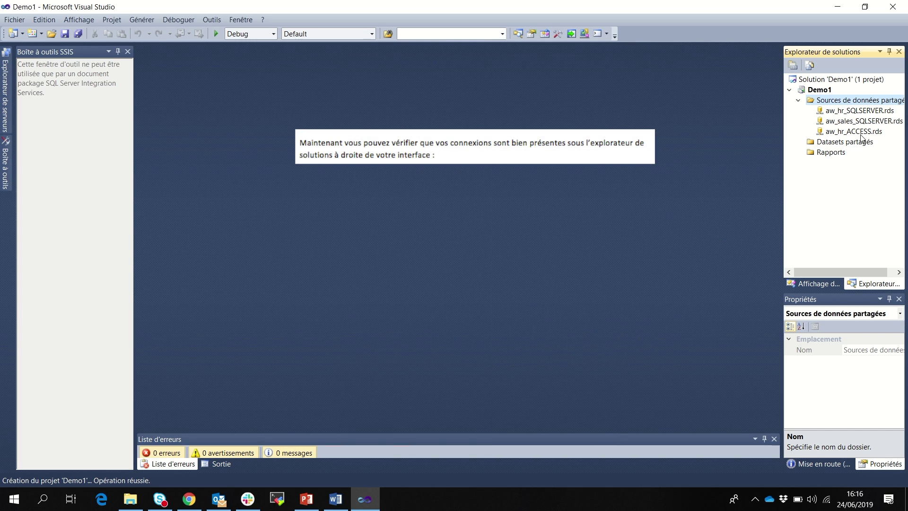
Add another shared data source named aw_sales_ACCESS with connection type ODBC.
right_click(856, 101)
click(815, 112)
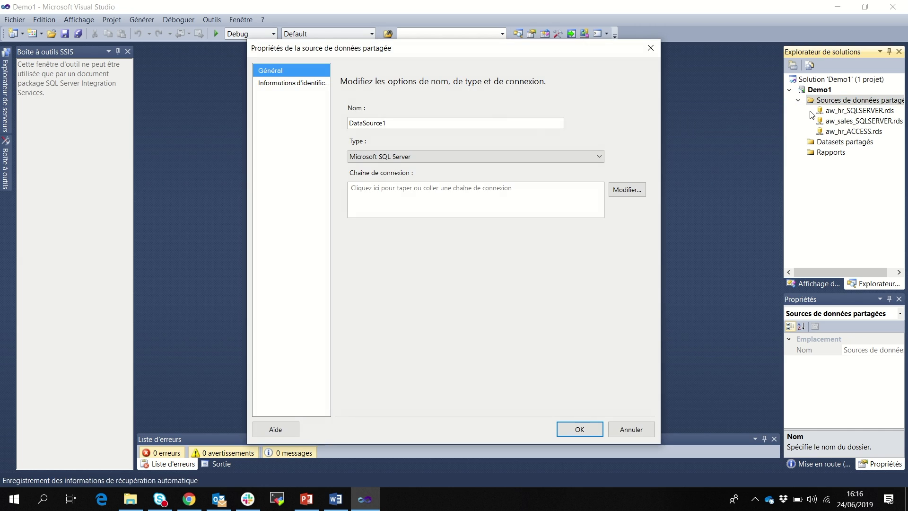
click(405, 123)
double_click(404, 123)
text(a)
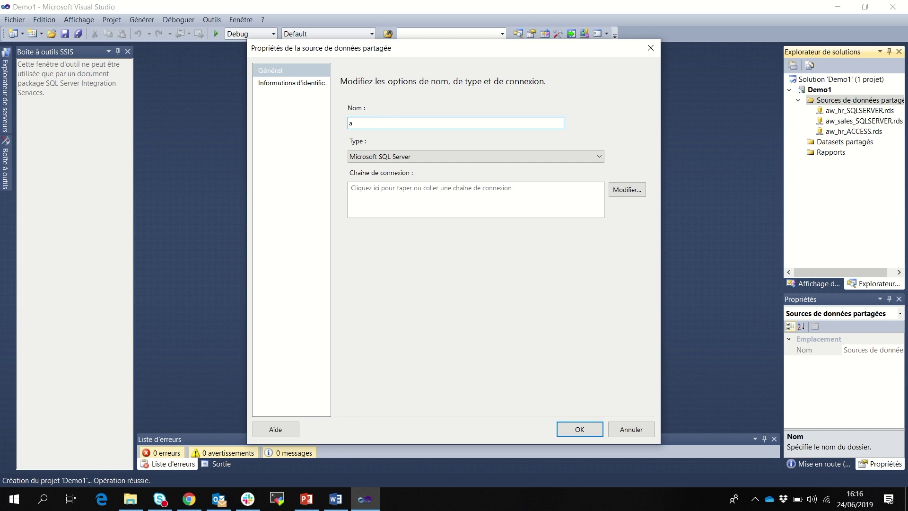
text(w_sales_ACCESS)
click(355, 159)
click(390, 222)
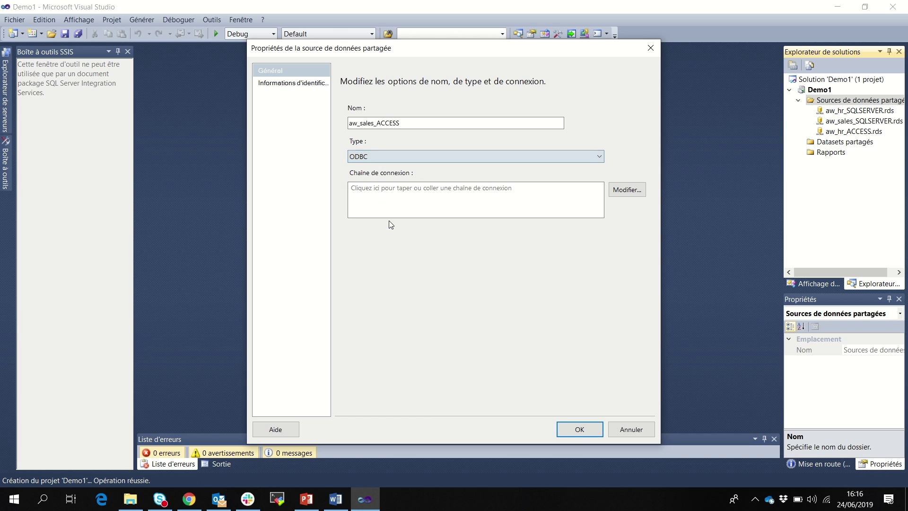
Point it to the aw_sales_ACCESS DSN, test the connection successfully, and save it.
click(614, 191)
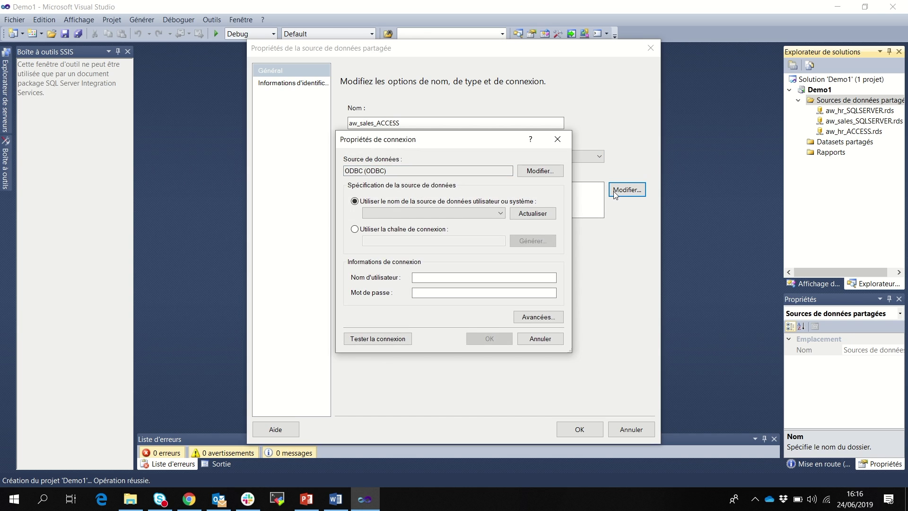
click(480, 214)
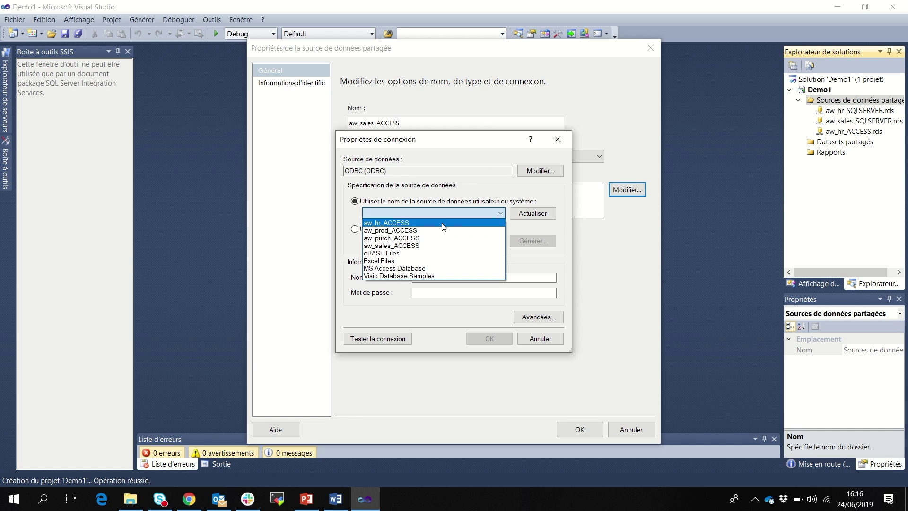
click(439, 246)
click(378, 339)
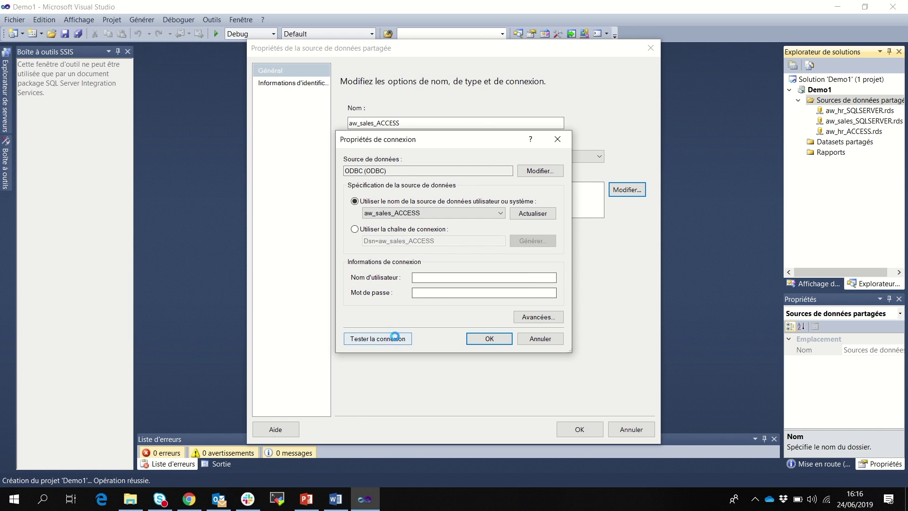
click(492, 290)
click(497, 339)
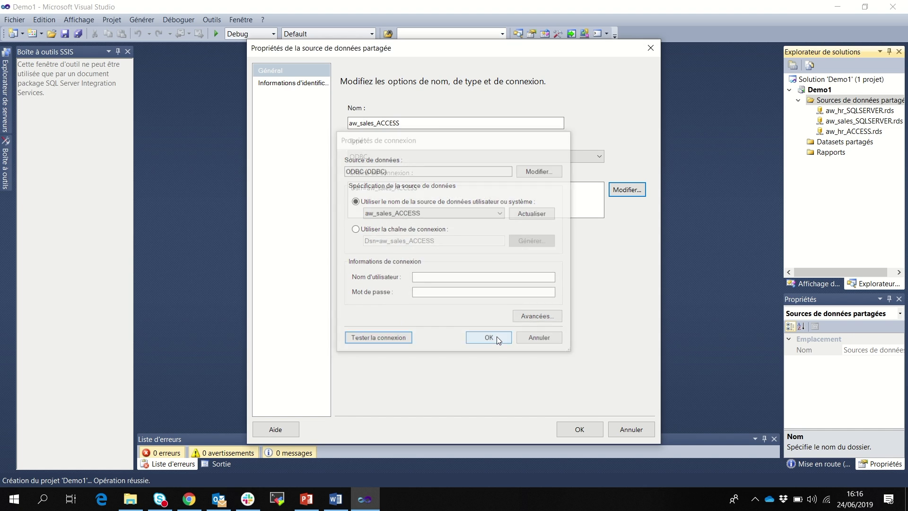
click(585, 428)
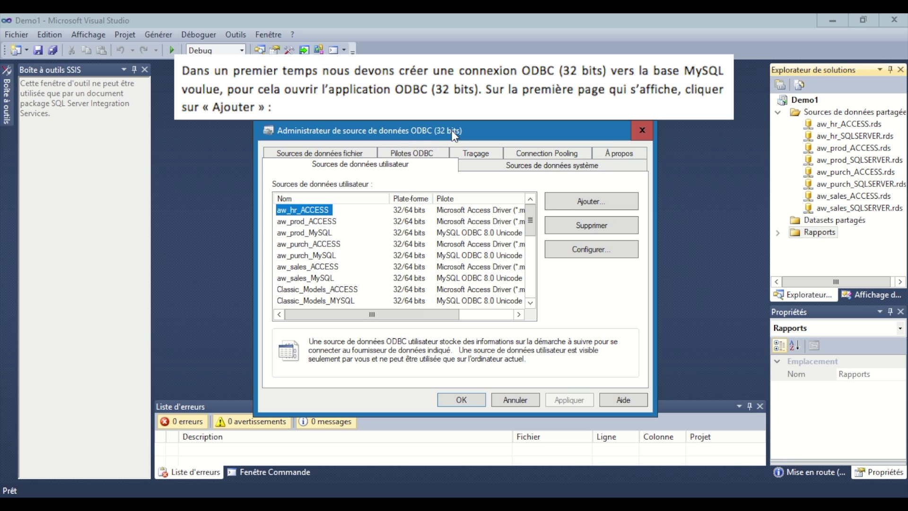
Create a new user DSN based on the MySQL ODBC 8.0 Unicode Driver.
click(584, 205)
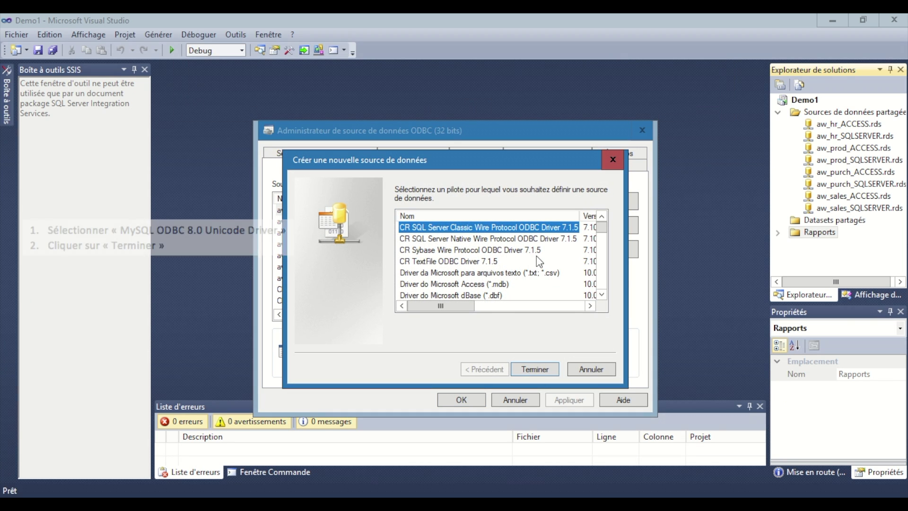
scroll(540, 255, down, 7)
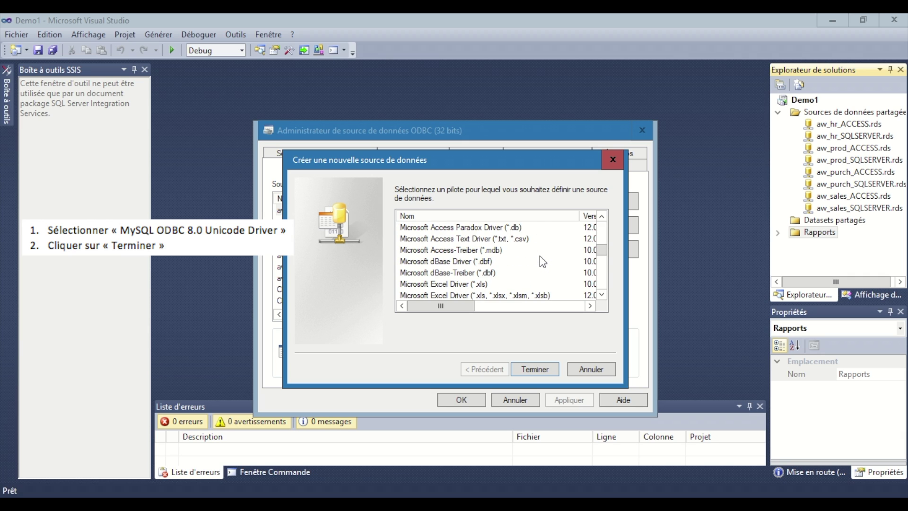
scroll(540, 256, down, 2)
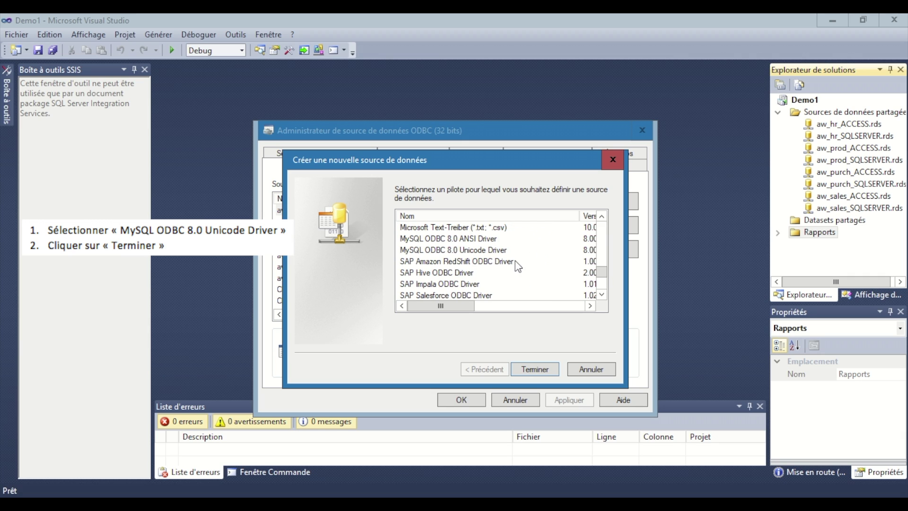
click(477, 251)
click(543, 371)
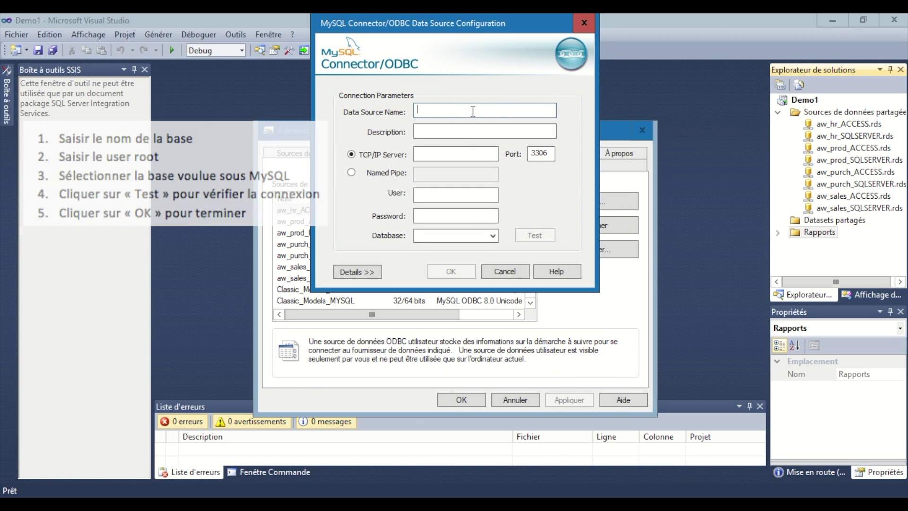
Configure the aw_hr_MySQL DSN with user root and database aw_hr, test it, and save.
text(a)
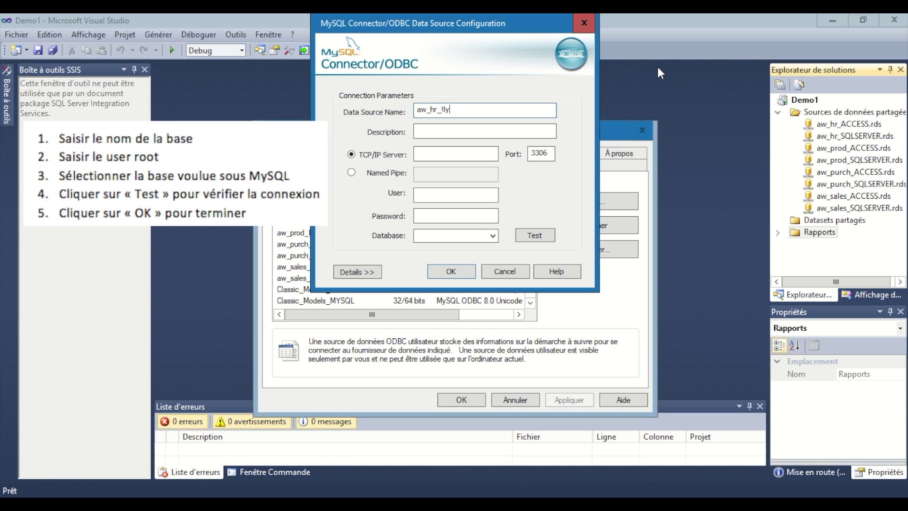
text(w_hr_MySQL)
click(445, 193)
text(root)
click(492, 235)
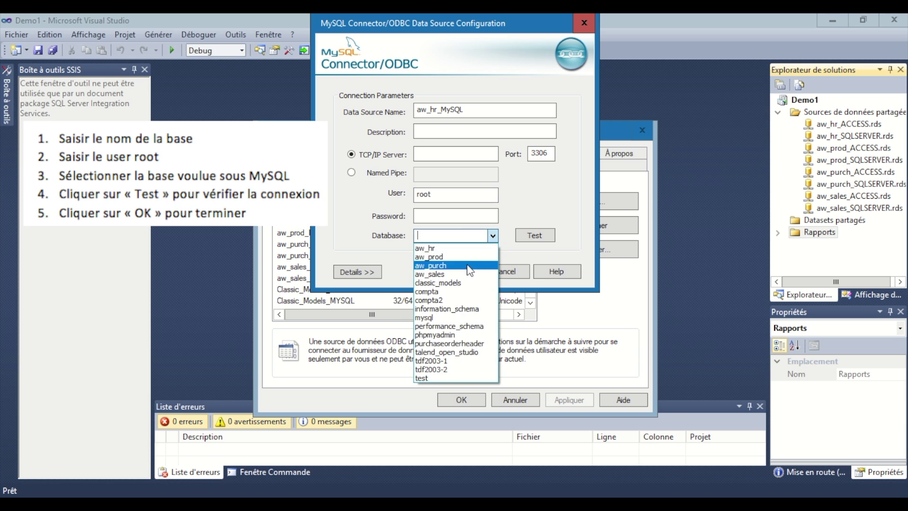
click(470, 250)
click(541, 235)
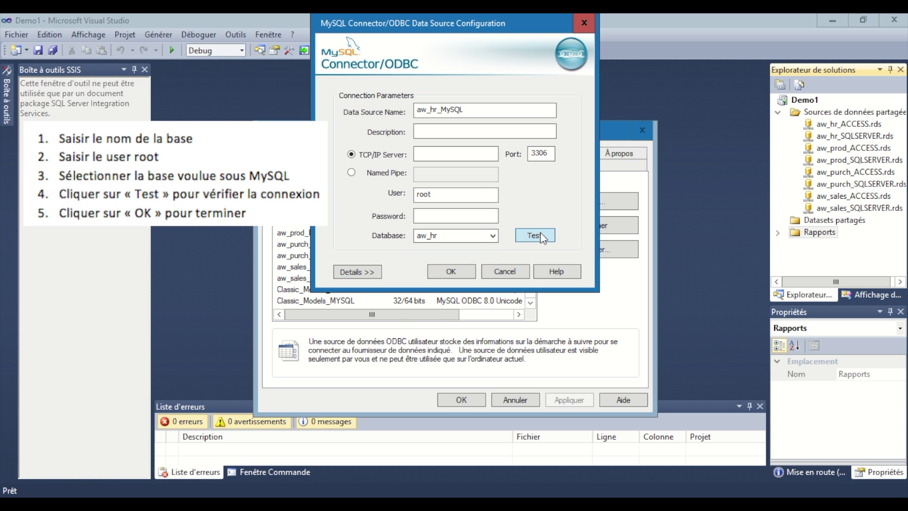
click(477, 304)
click(462, 272)
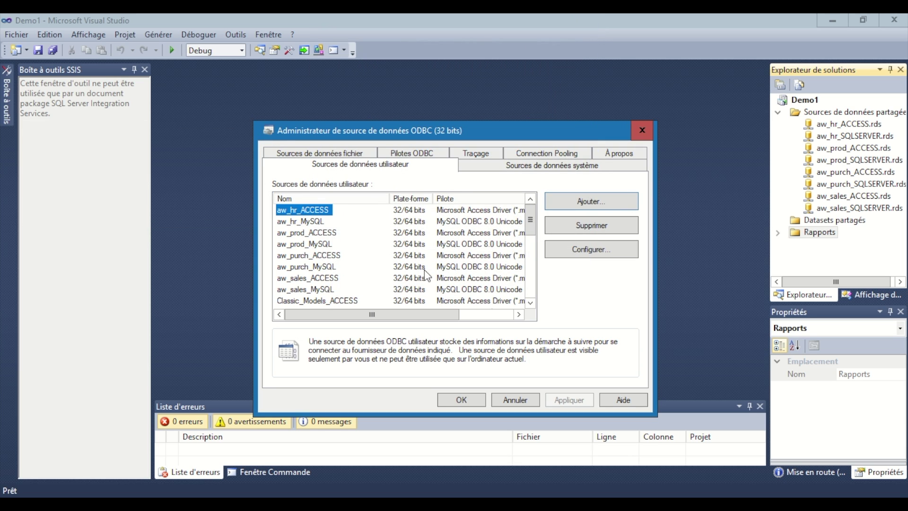
Review the aw_hr, aw_prod, aw_purch and aw_sales MySQL DSNs, then close the administrator.
click(306, 222)
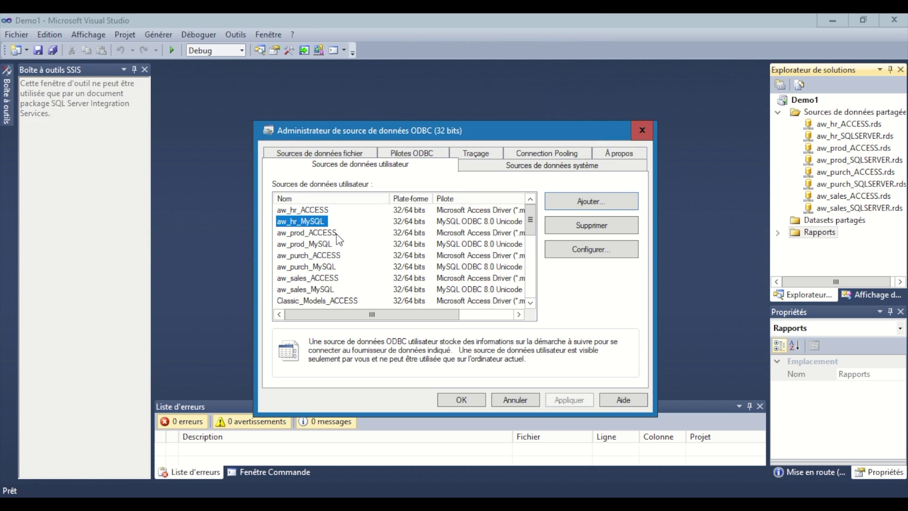
click(318, 245)
click(323, 267)
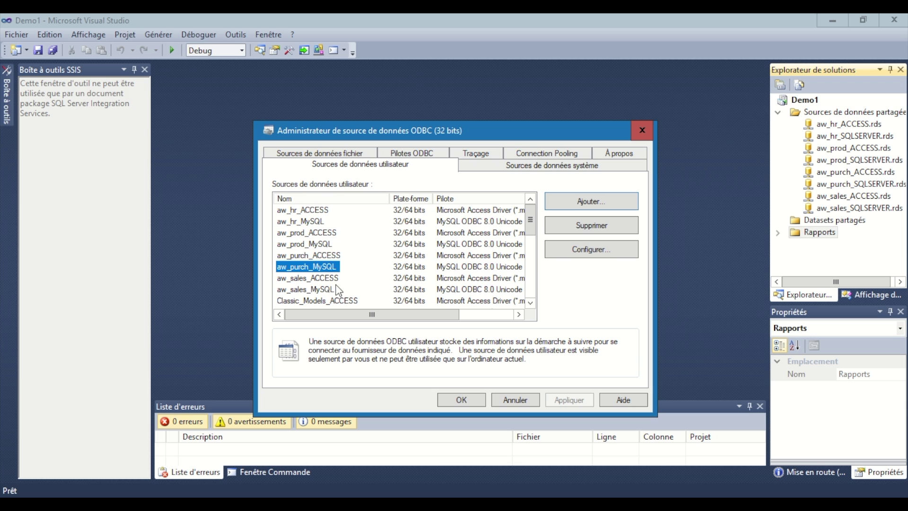
click(330, 290)
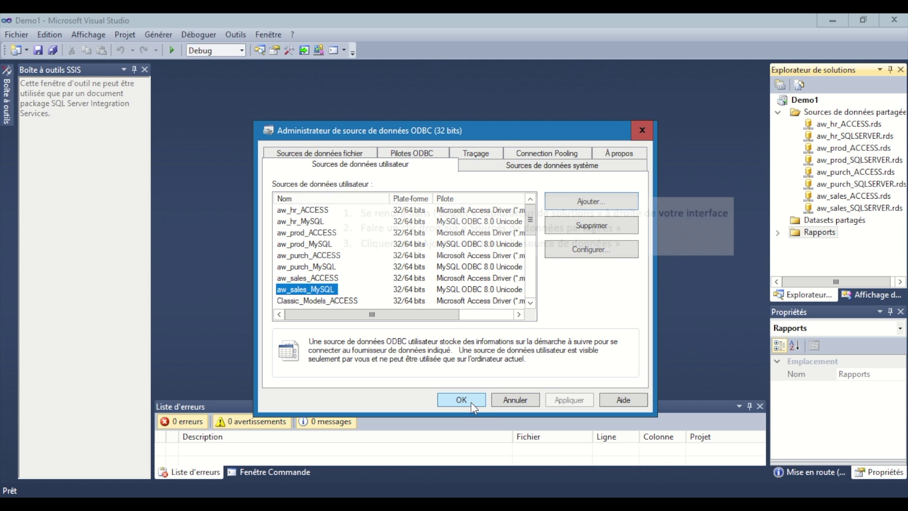
click(470, 402)
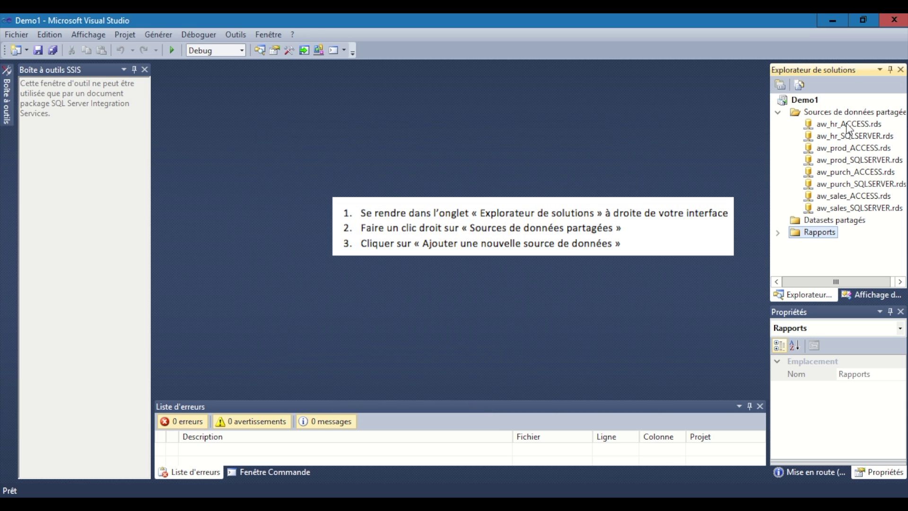
Add a shared data source named aw_hr_MySQL, set its type to ODBC, and edit its connection.
click(846, 113)
right_click(846, 114)
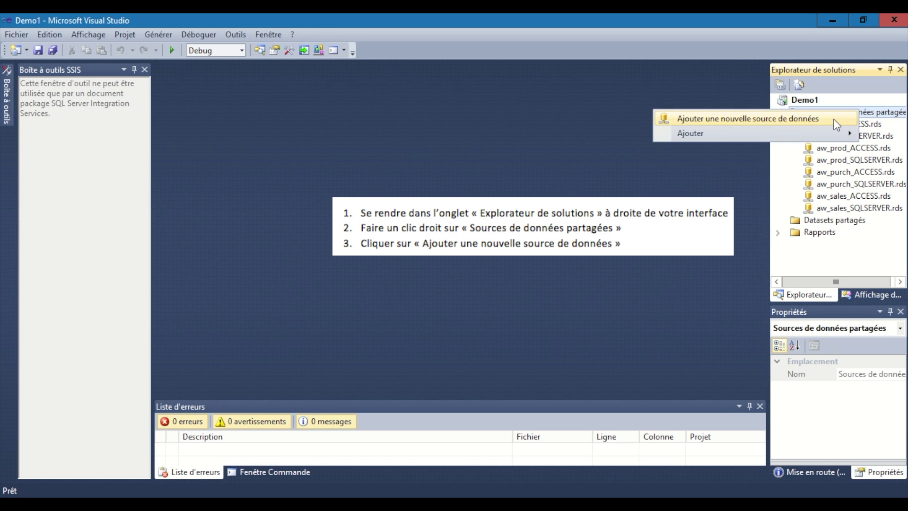
click(738, 118)
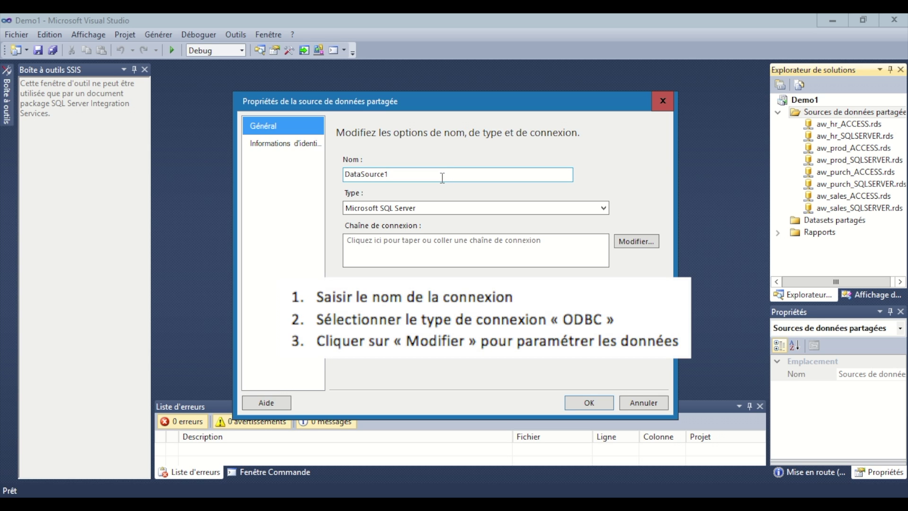
double_click(443, 178)
text(aw_)
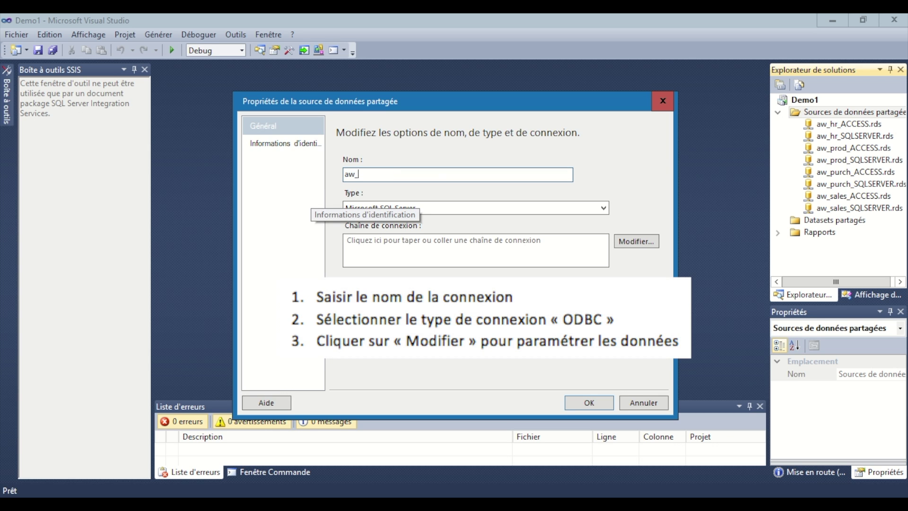
text(hr_MySQL)
click(591, 203)
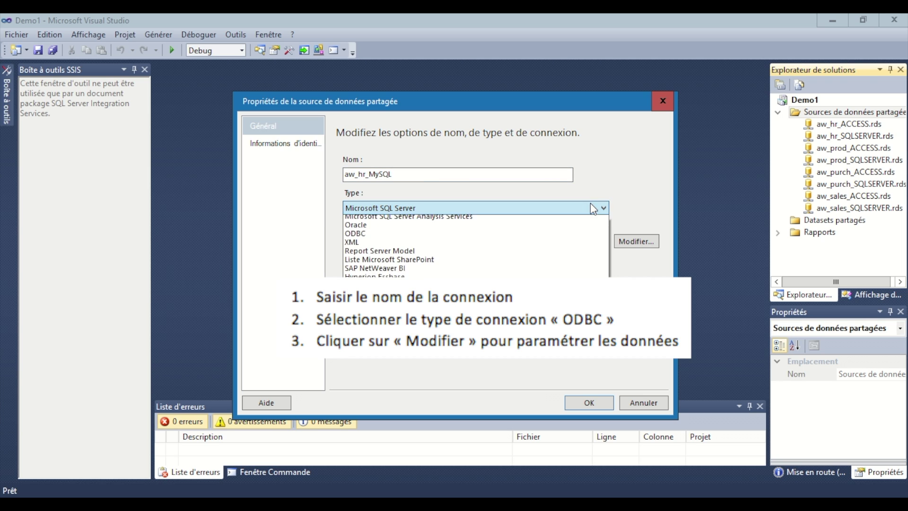
click(374, 272)
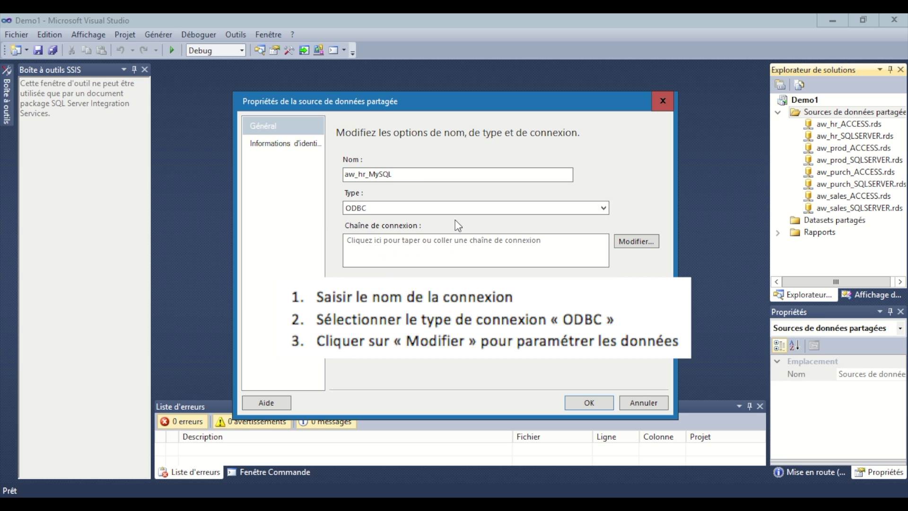
click(639, 243)
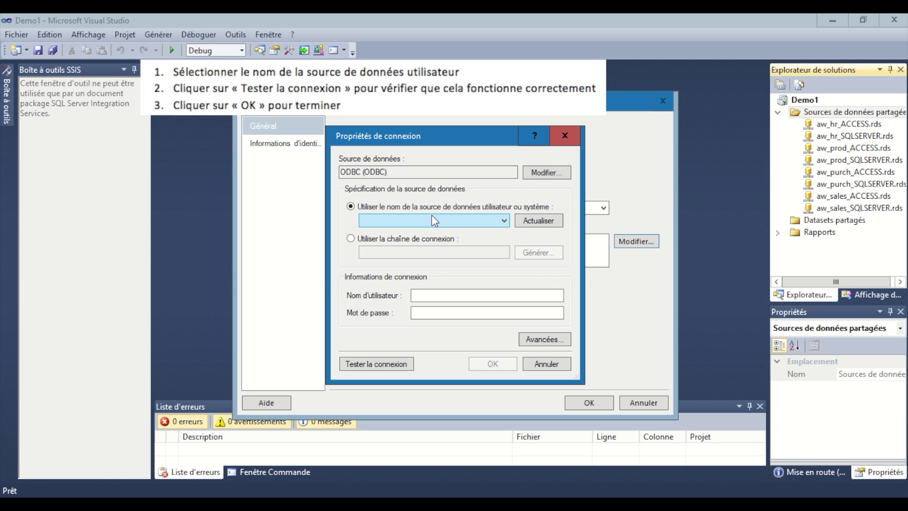
Select the aw_hr_MySQL DSN, pass the connection test, and save aw_hr_MySQL.rds.
click(503, 220)
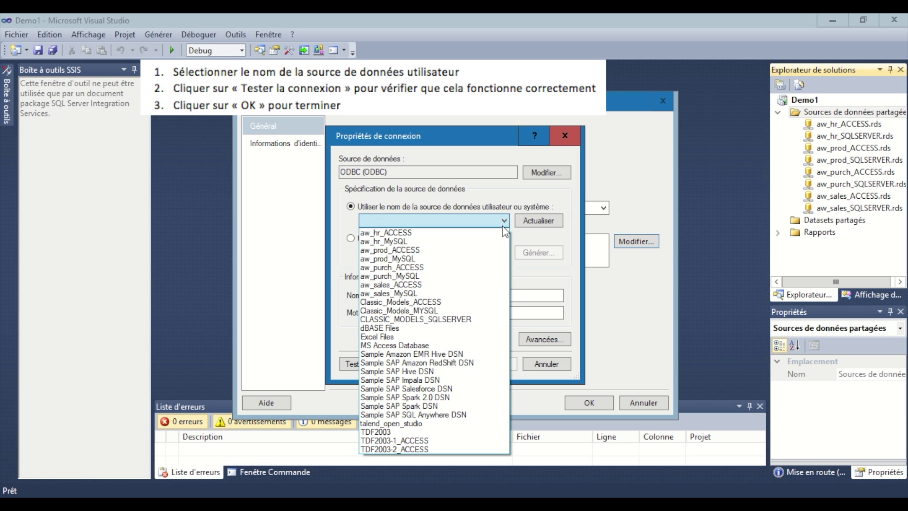
click(474, 243)
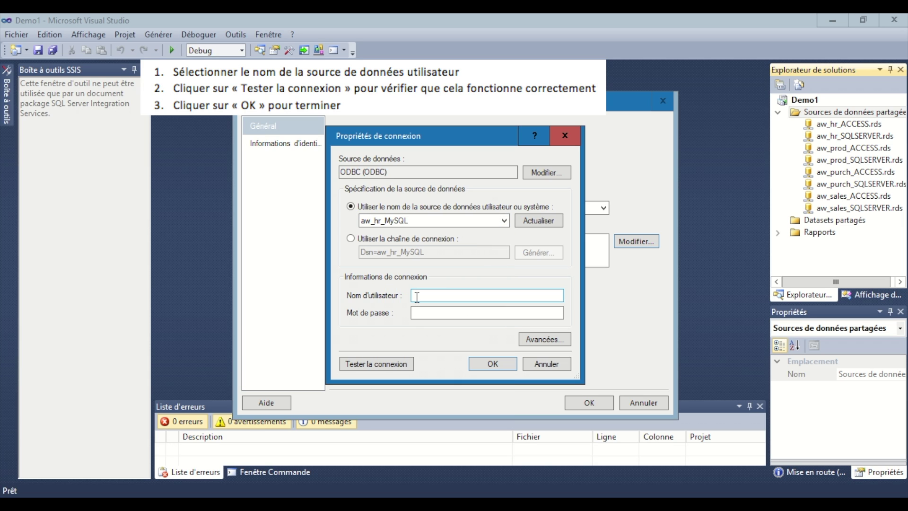
click(395, 363)
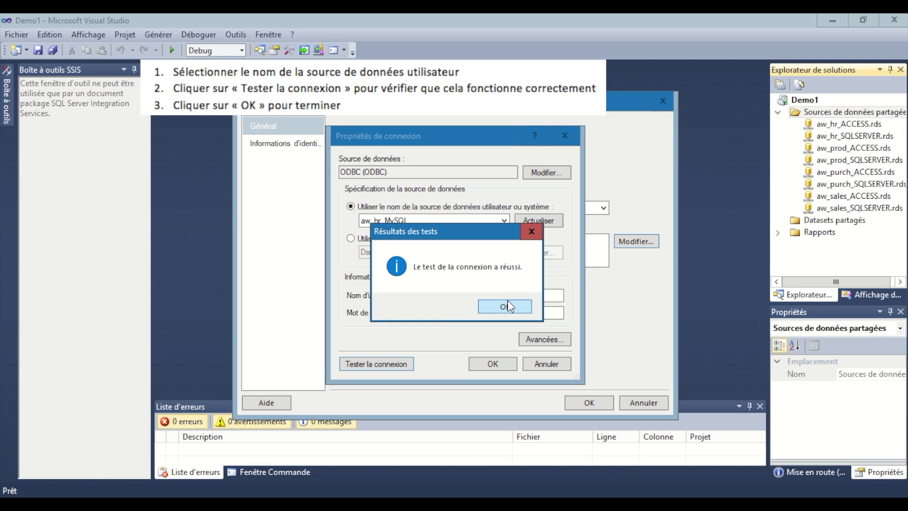
click(507, 301)
click(492, 364)
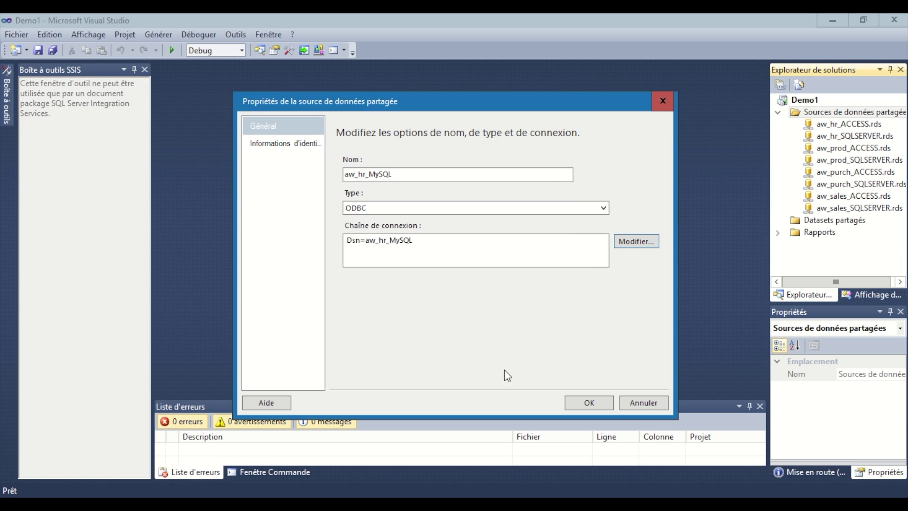
click(578, 403)
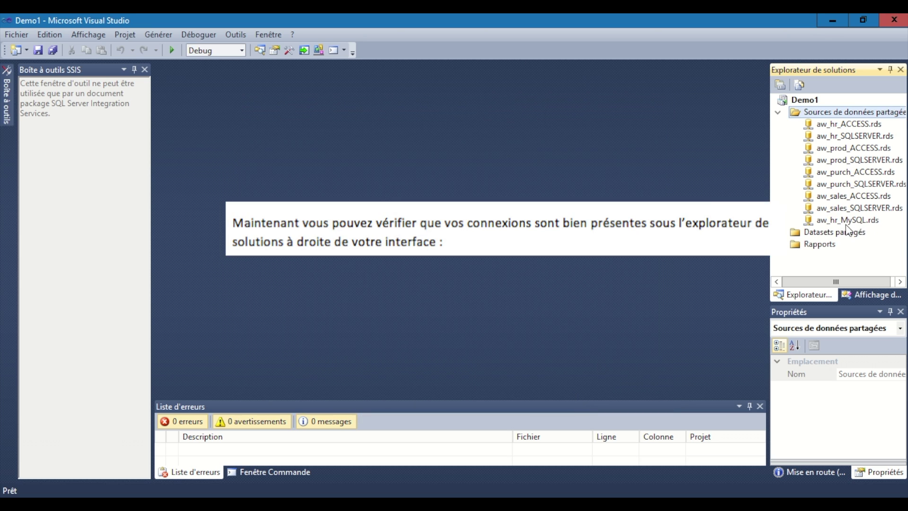
Add a new shared data source named aw_sales_MySQL with connection type ODBC.
right_click(837, 111)
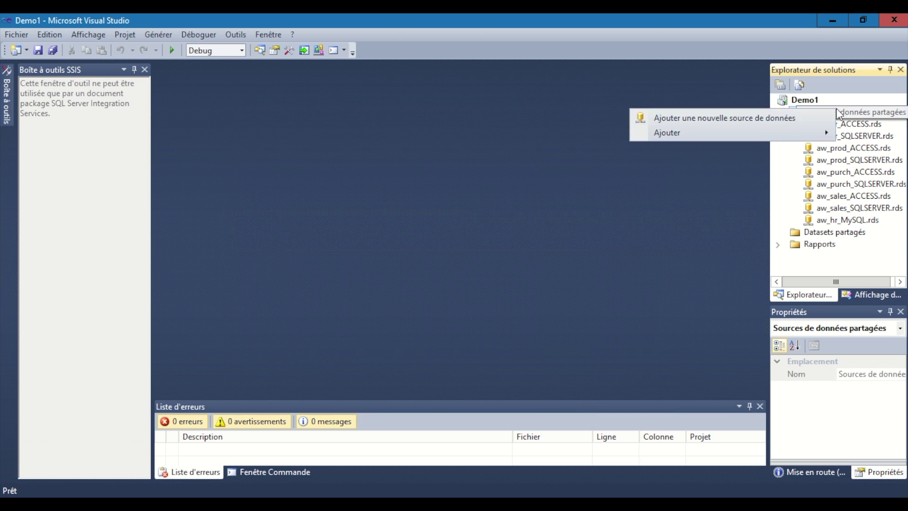
click(817, 117)
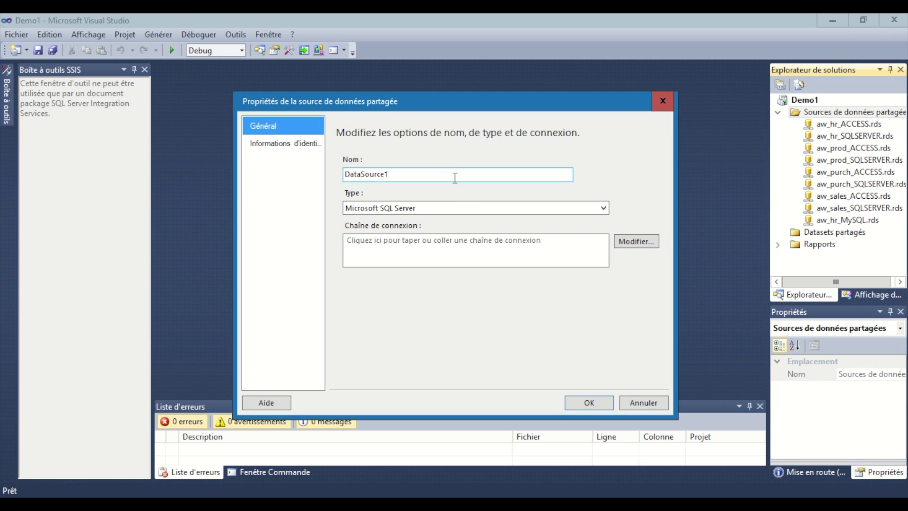
double_click(455, 175)
text(aw_salesc)
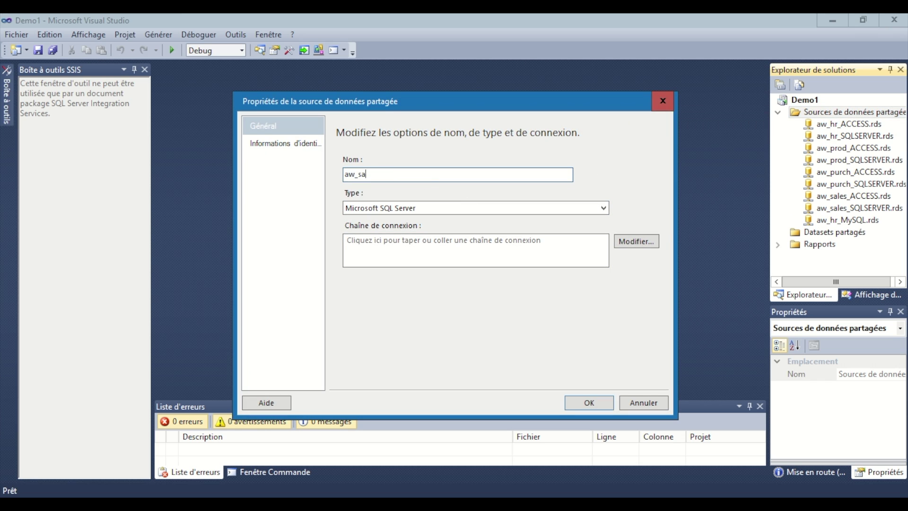
key(BackSpace)
text(_MySQL)
click(477, 209)
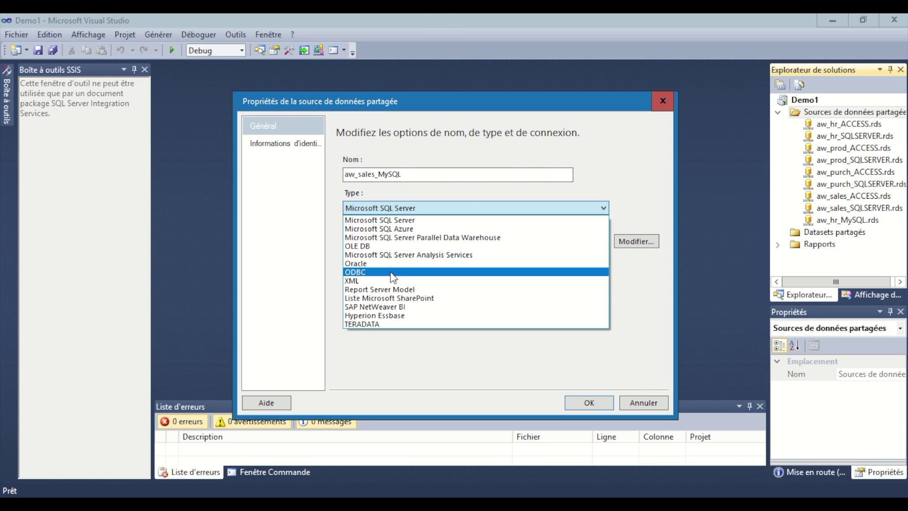
click(393, 273)
Connect it to the aw_sales_MySQL DSN, test the connection successfully, and save it.
click(636, 240)
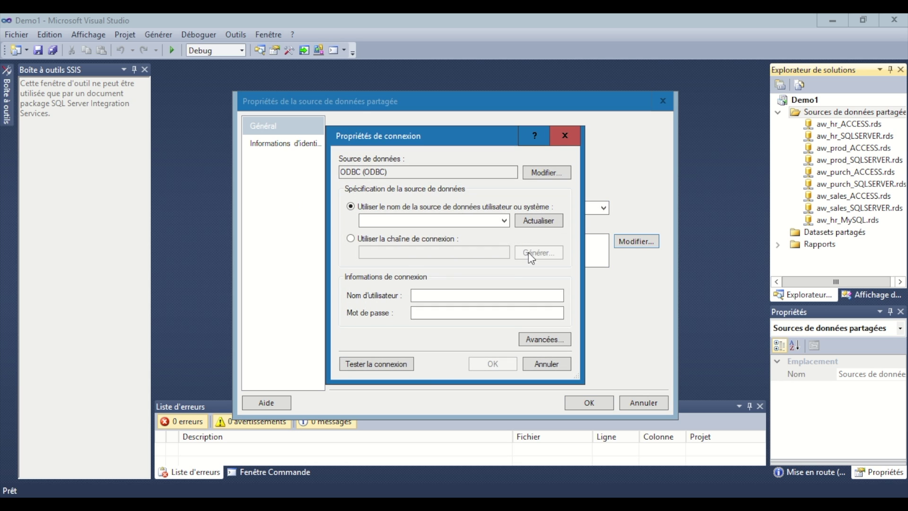
click(505, 221)
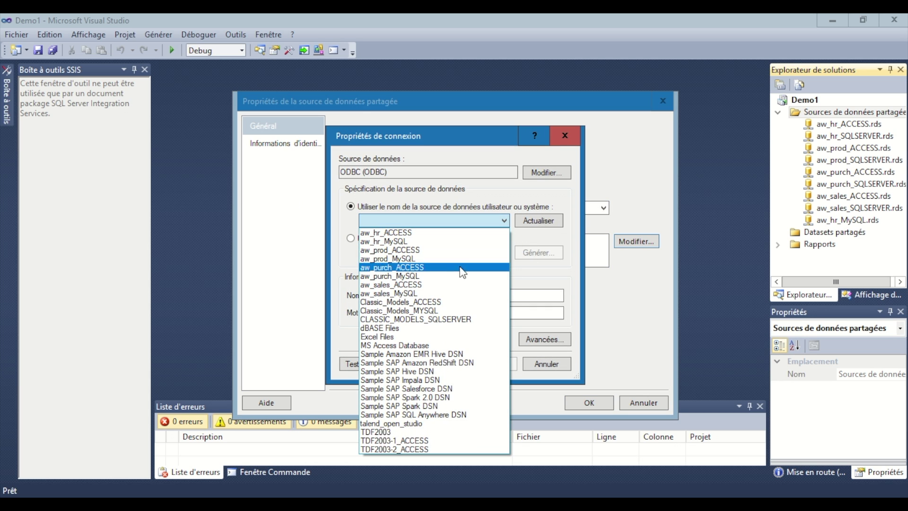
click(459, 293)
click(396, 364)
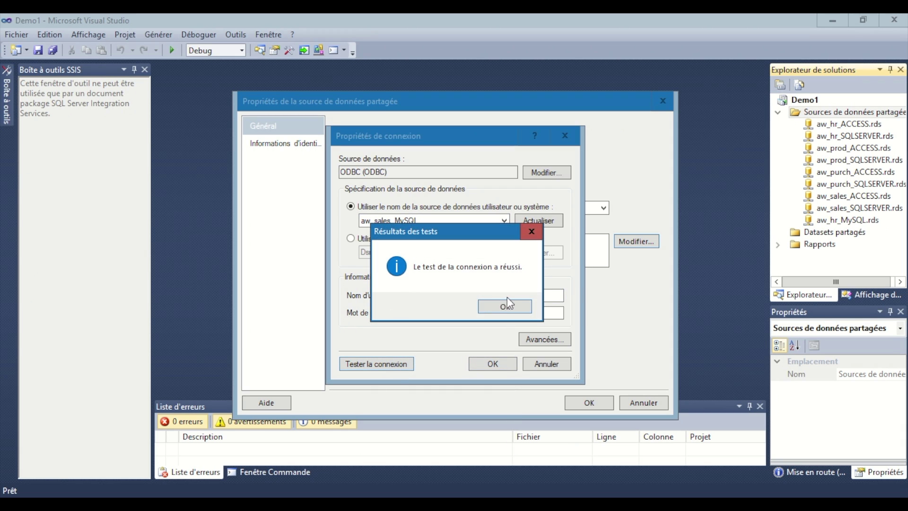
click(504, 305)
click(496, 363)
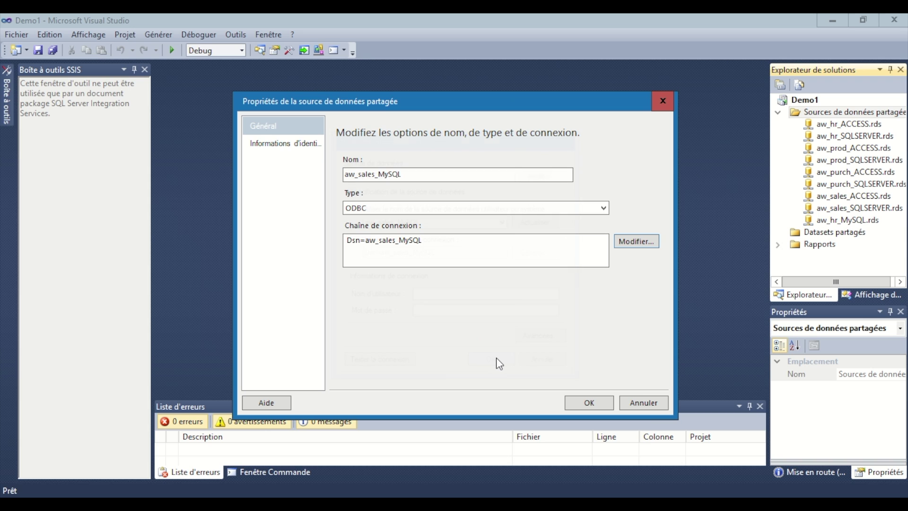
click(610, 405)
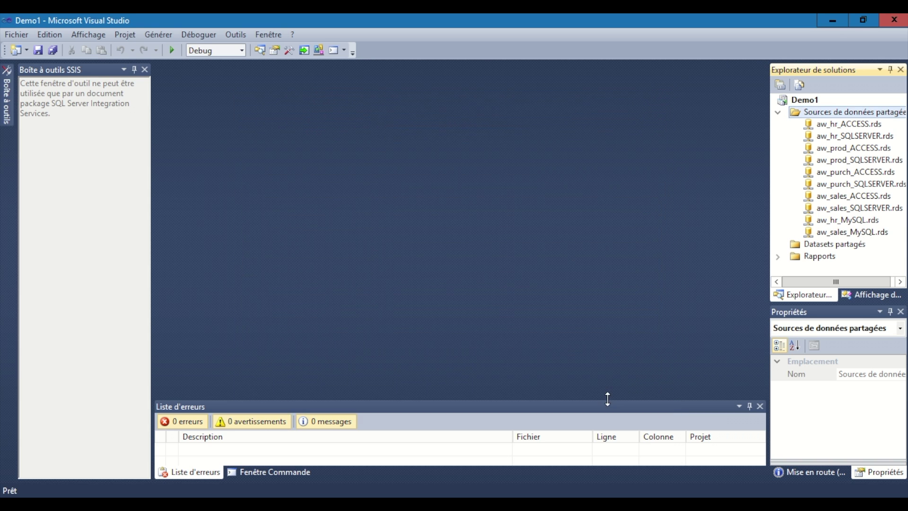